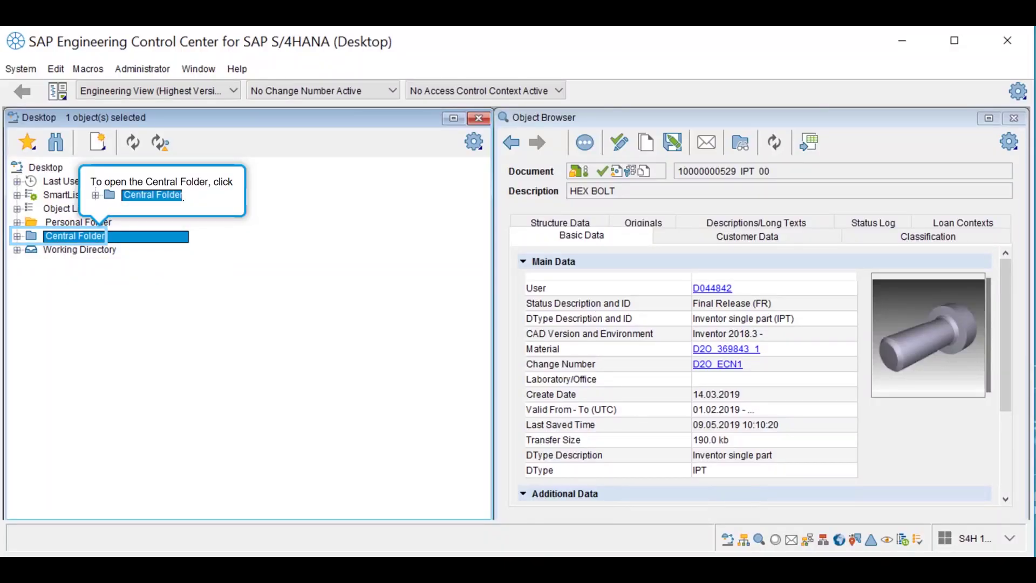
Step: Expand Central Folder > HMI 2020 > EvoMixx > CAD Data & Visualization to list EVOMIXX Mixer and Head Cover White
left_click(40, 241)
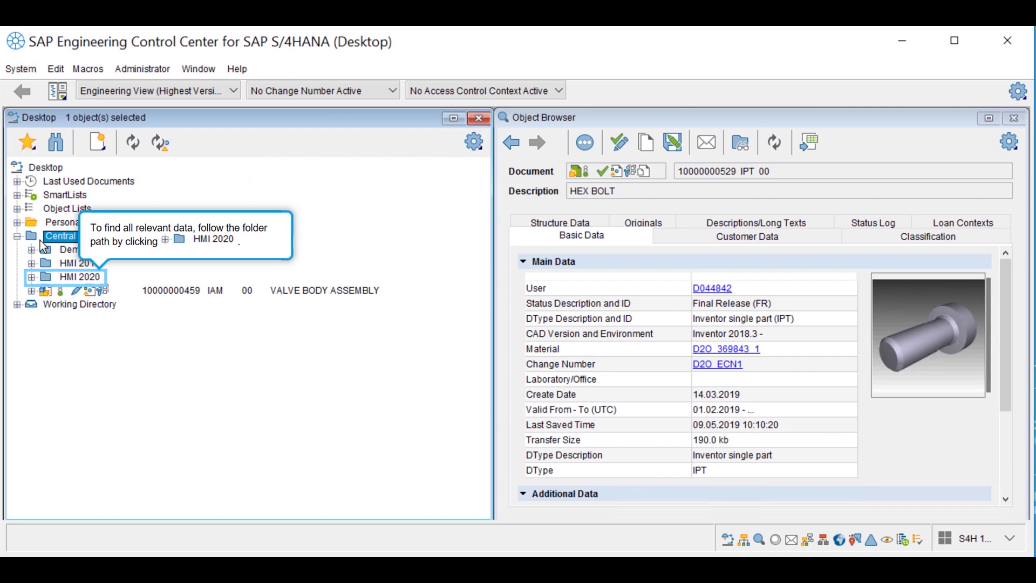
left_click(50, 281)
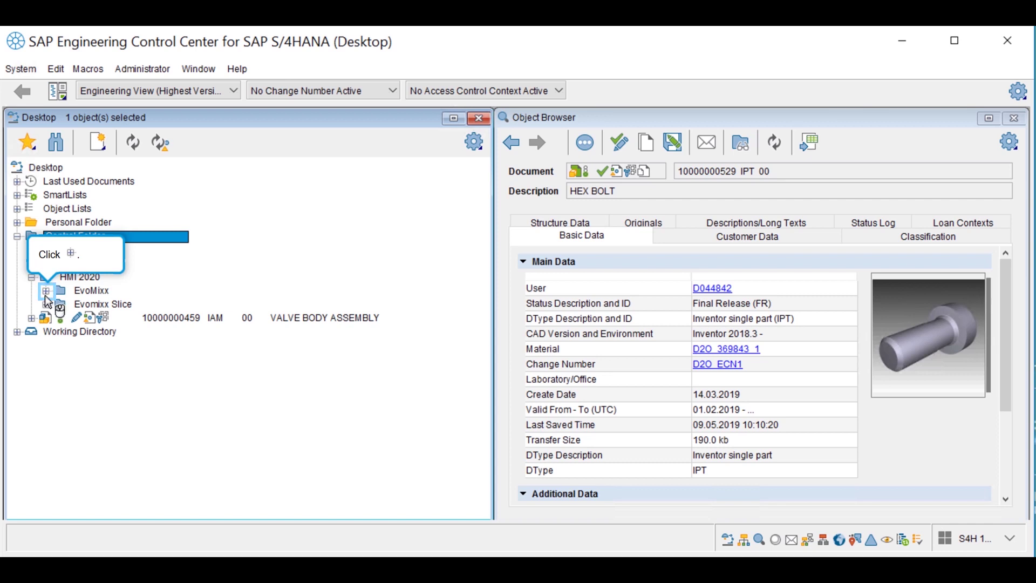
left_click(46, 291)
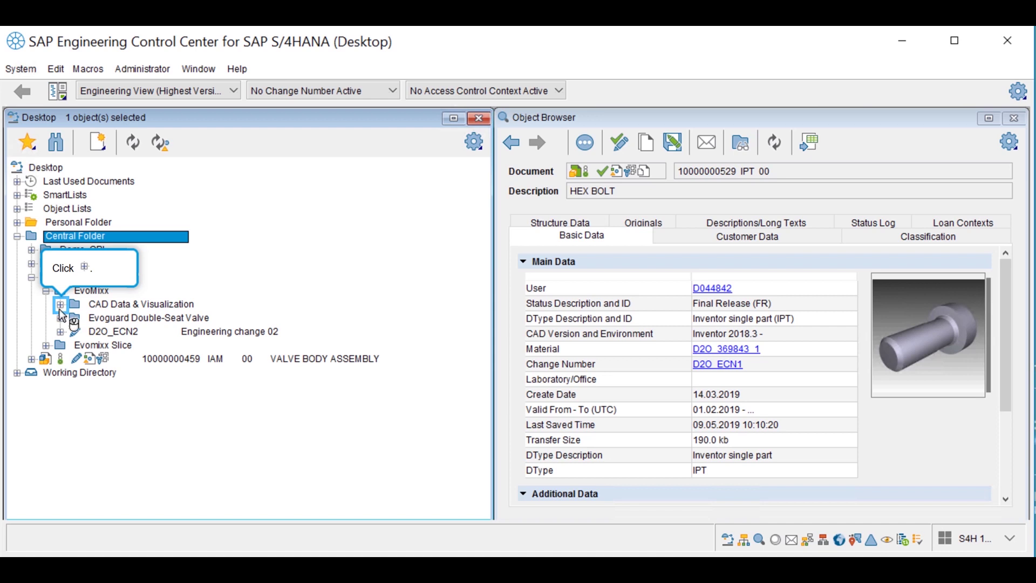
left_click(60, 306)
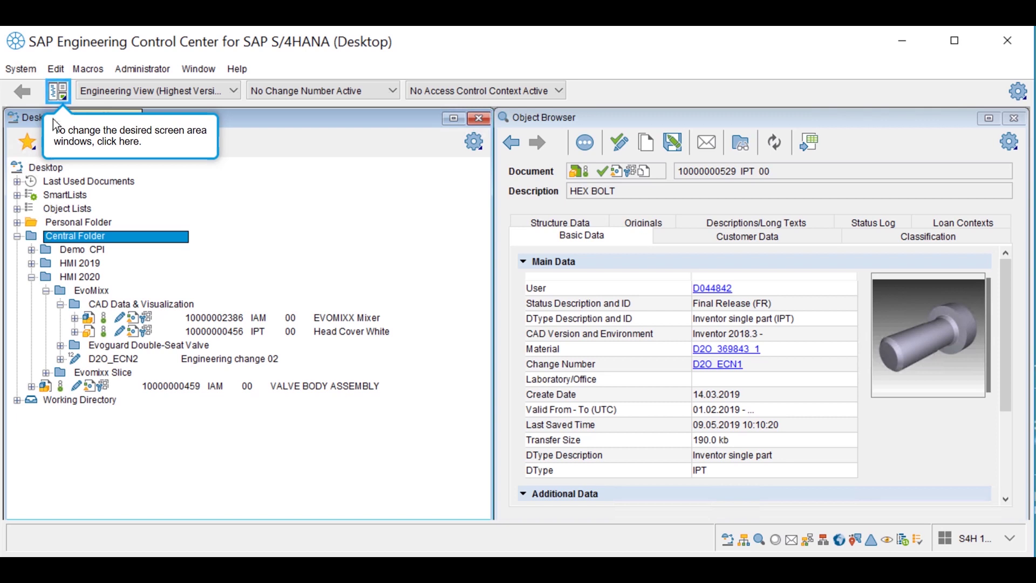
Step: Switch to the Desktop + Objectbrowser + Assemblies layout and drag EVOMIXX Mixer into the Assemblies panel
left_click(57, 92)
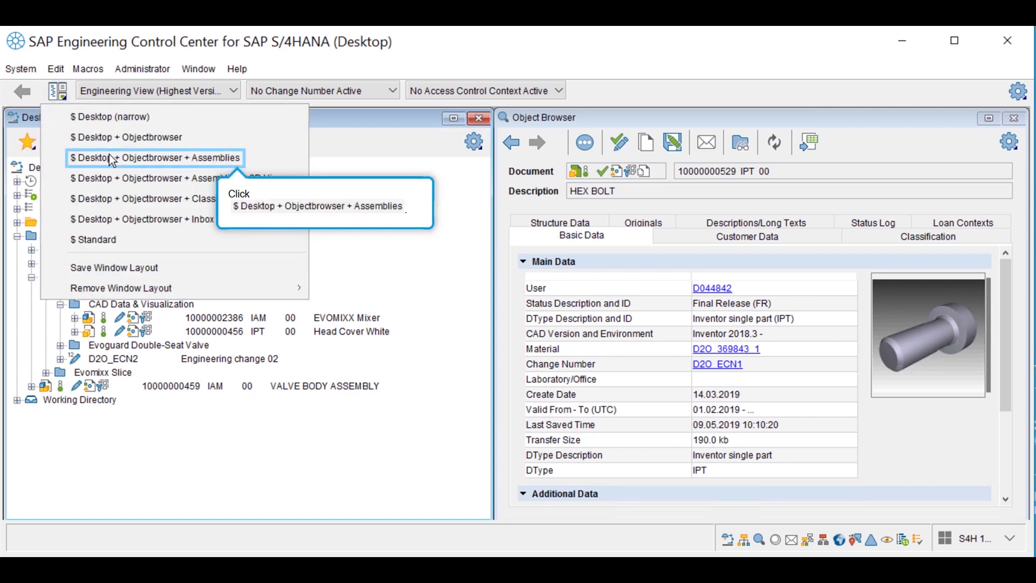
left_click(121, 163)
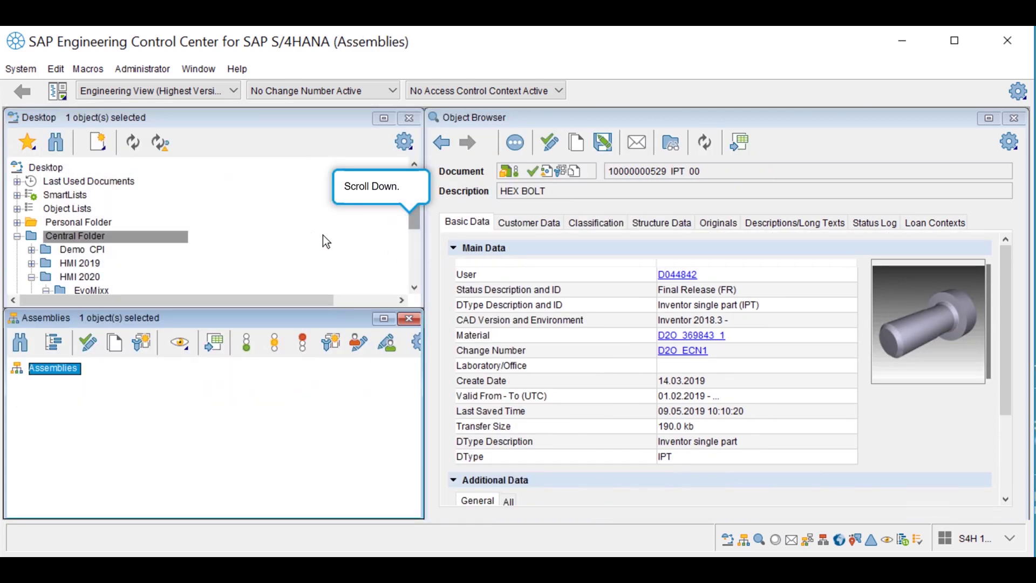
scroll(413, 239, "down", 1)
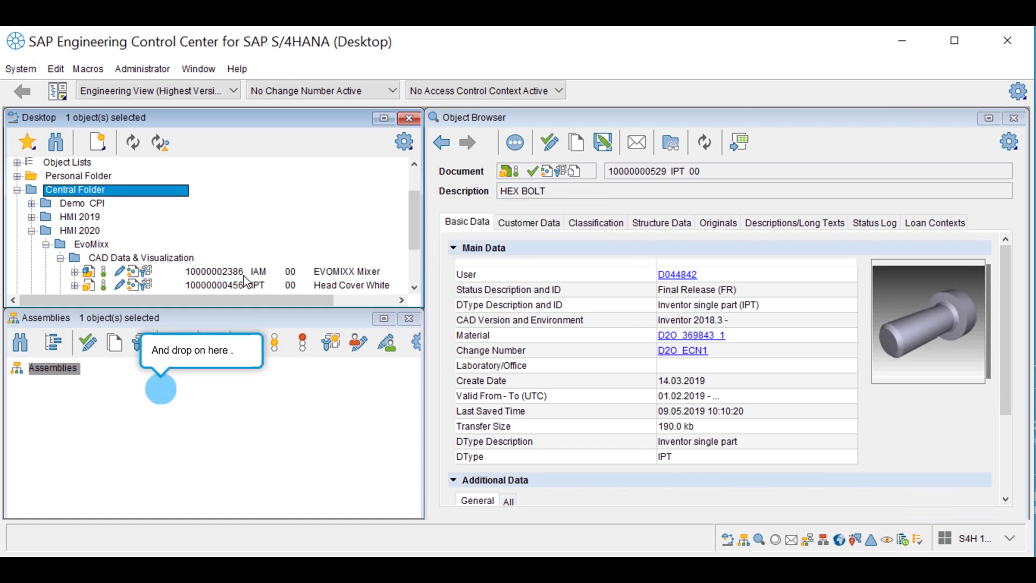
left_click_drag(245, 279, 164, 396)
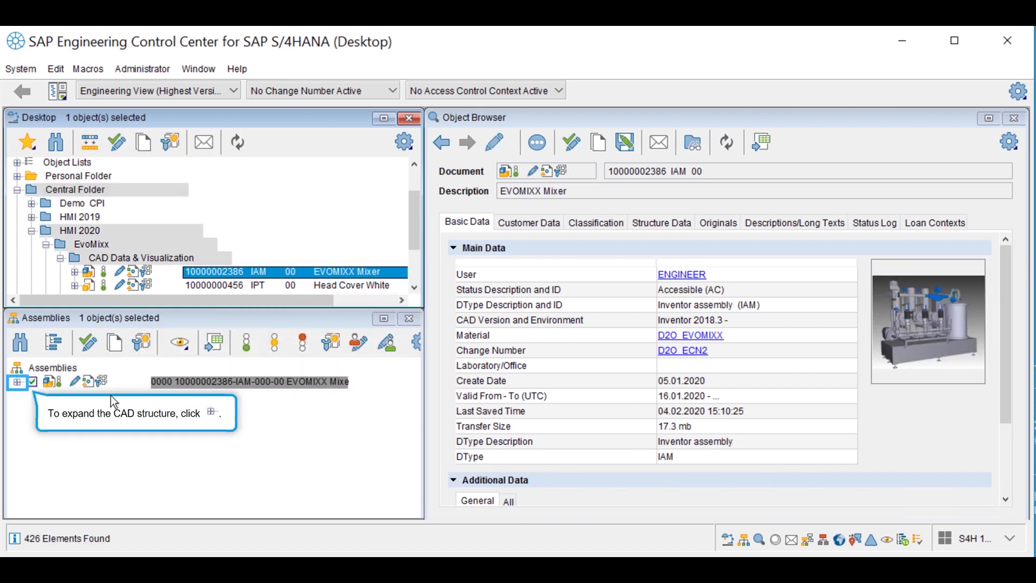
Step: Expand EVOMIXX Mixer and Evoguard Double-Seat Valve, then open Head Cover White for editing in Inventor
left_click(17, 383)
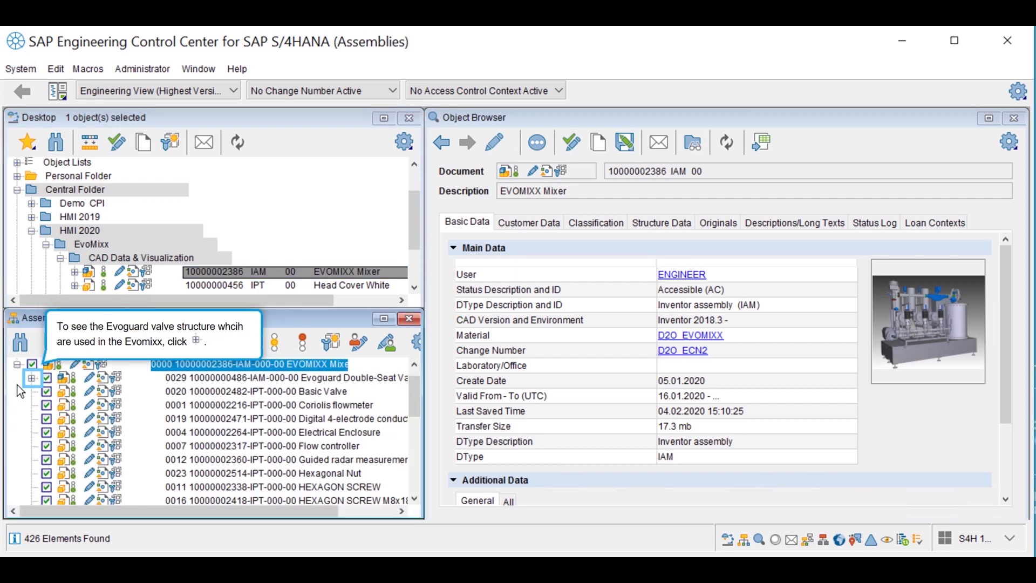
left_click(31, 378)
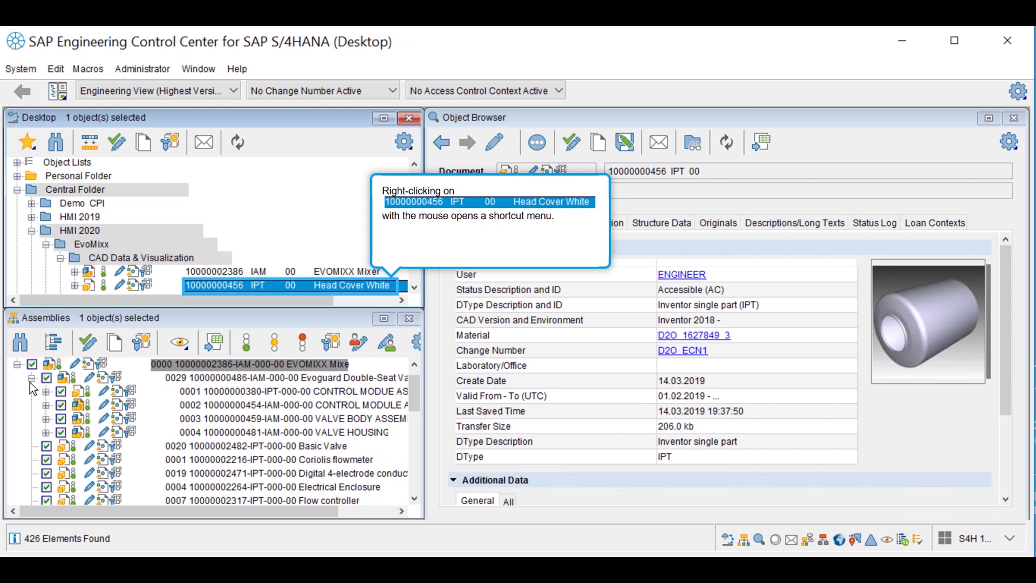
right_click(248, 291)
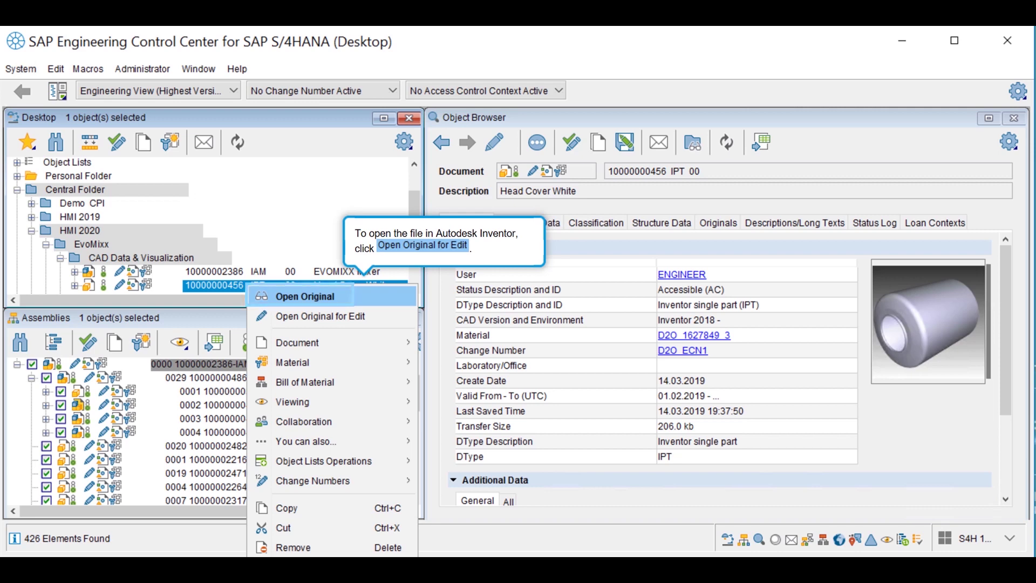
left_click(281, 309)
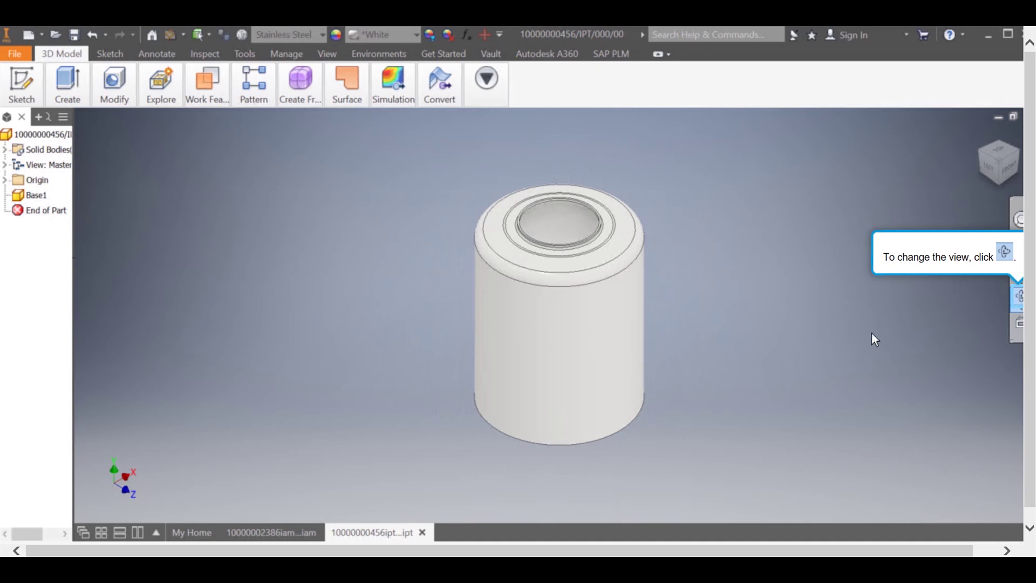
Step: Orbit the Head Cover White part in Inventor to view it from other sides
left_click(1020, 296)
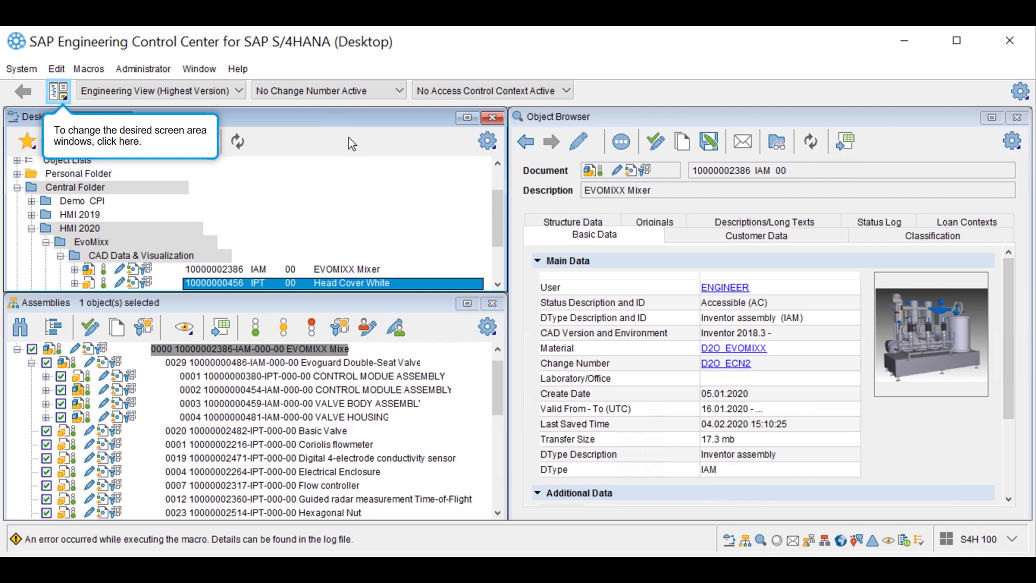
left_click(58, 101)
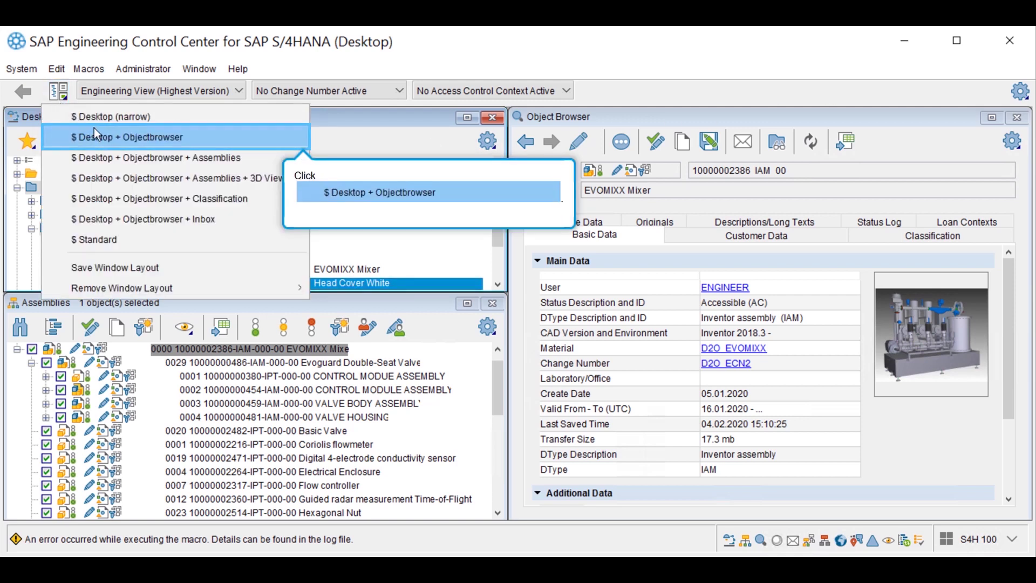
left_click(124, 144)
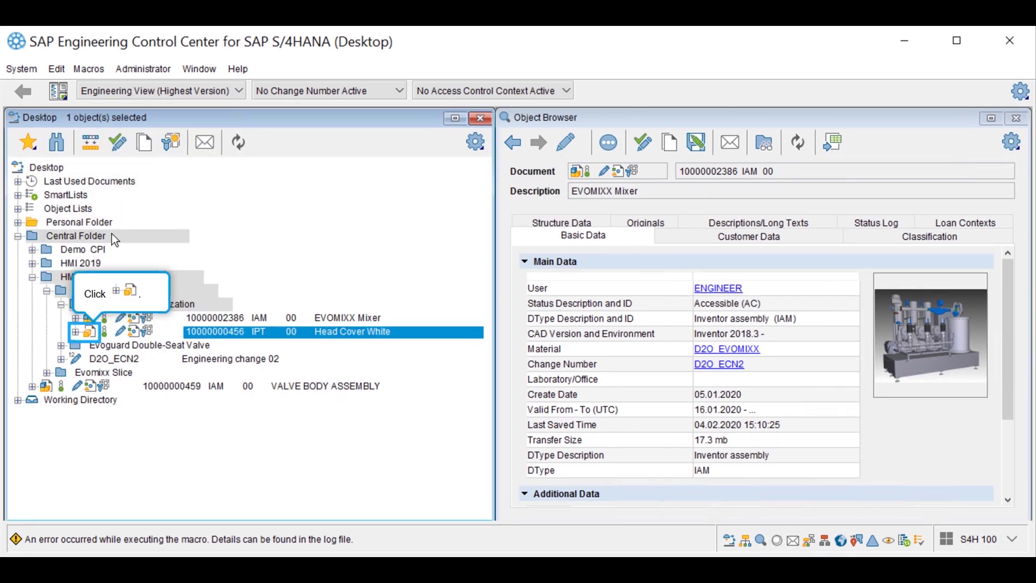
left_click(76, 331)
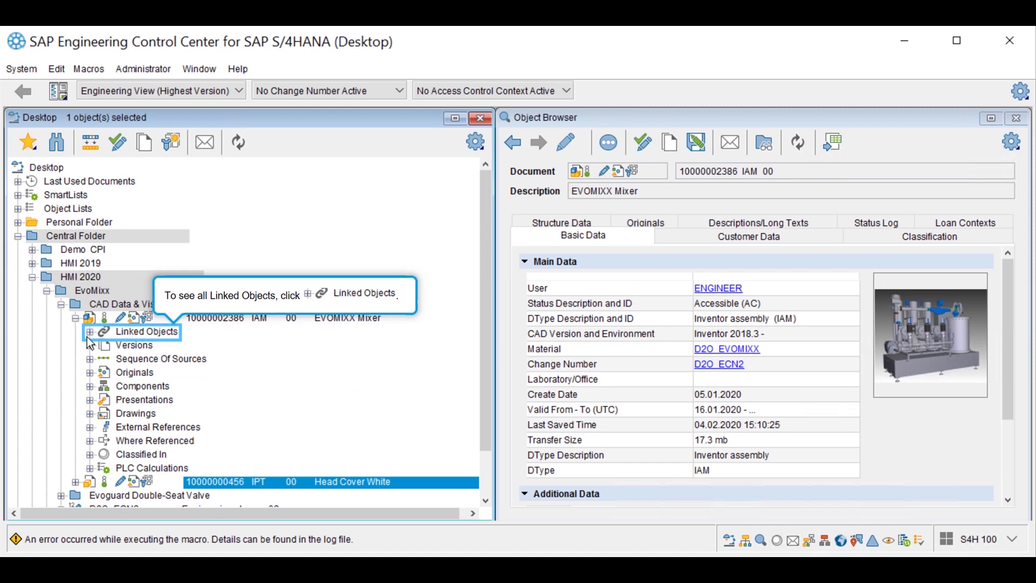
left_click(89, 333)
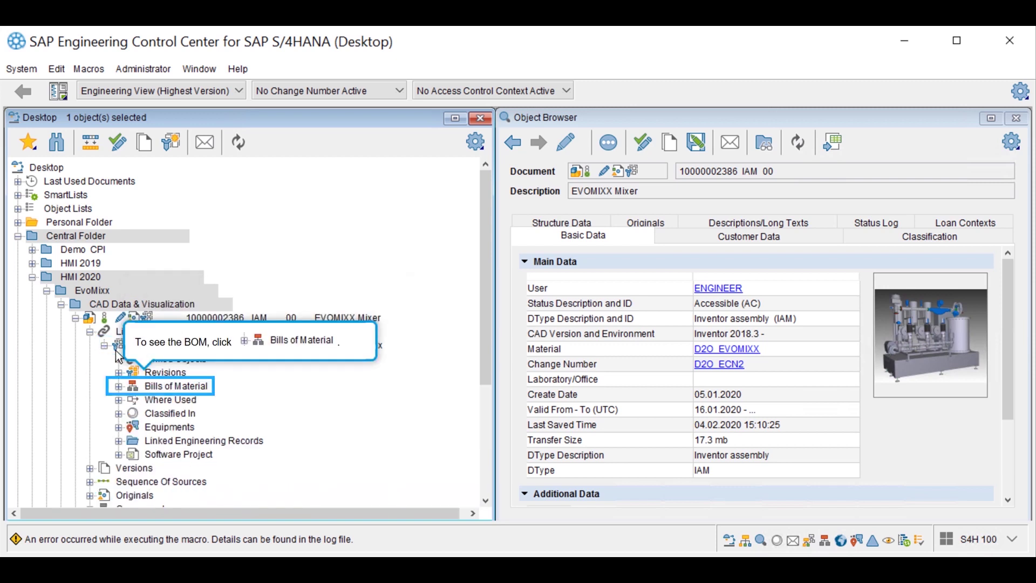
Step: Show the 28 components of the first D2O_EVO bill of material, then collapse CAD Data & Visualization
left_click(141, 389)
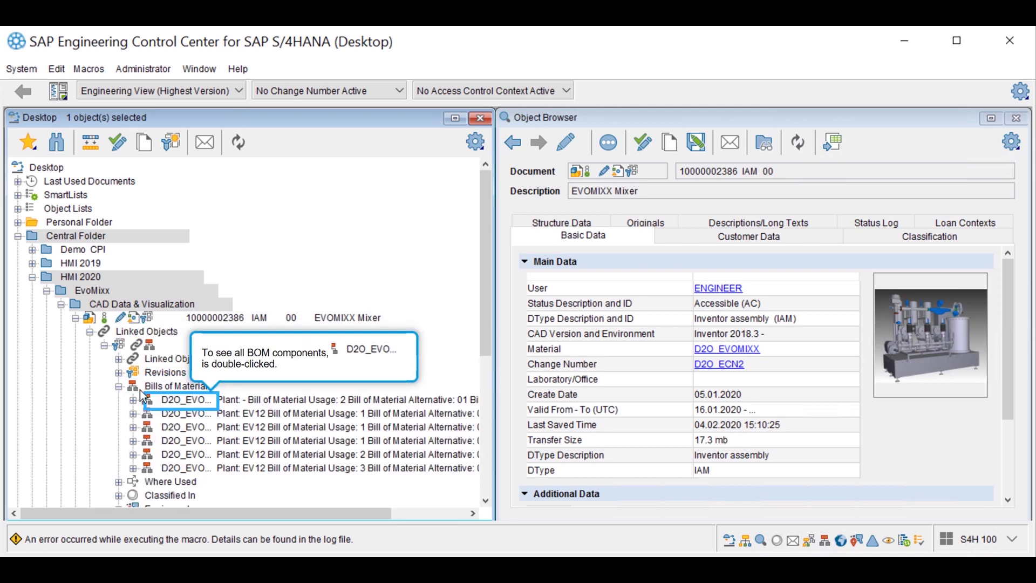
double_click(170, 403)
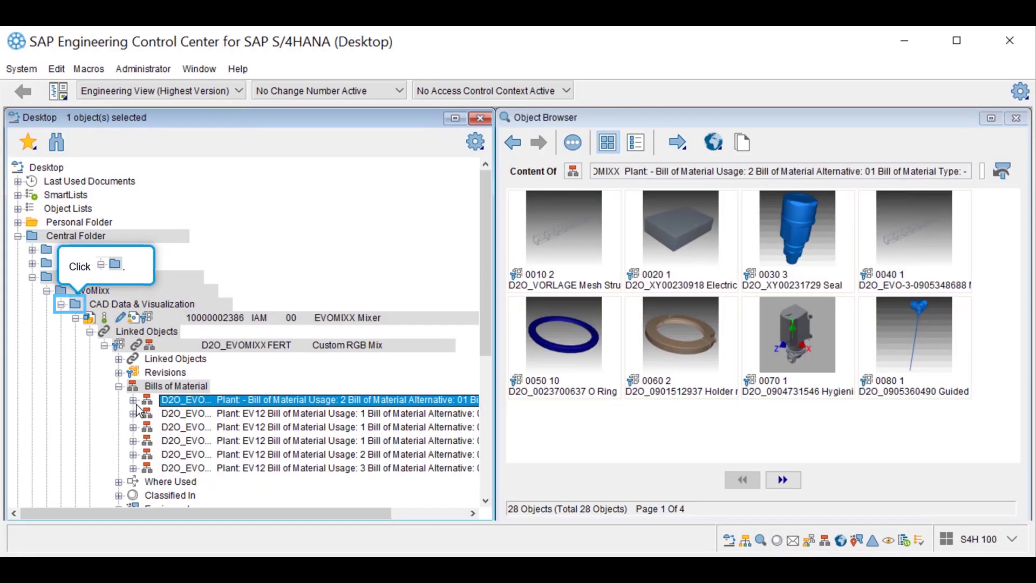
left_click(61, 305)
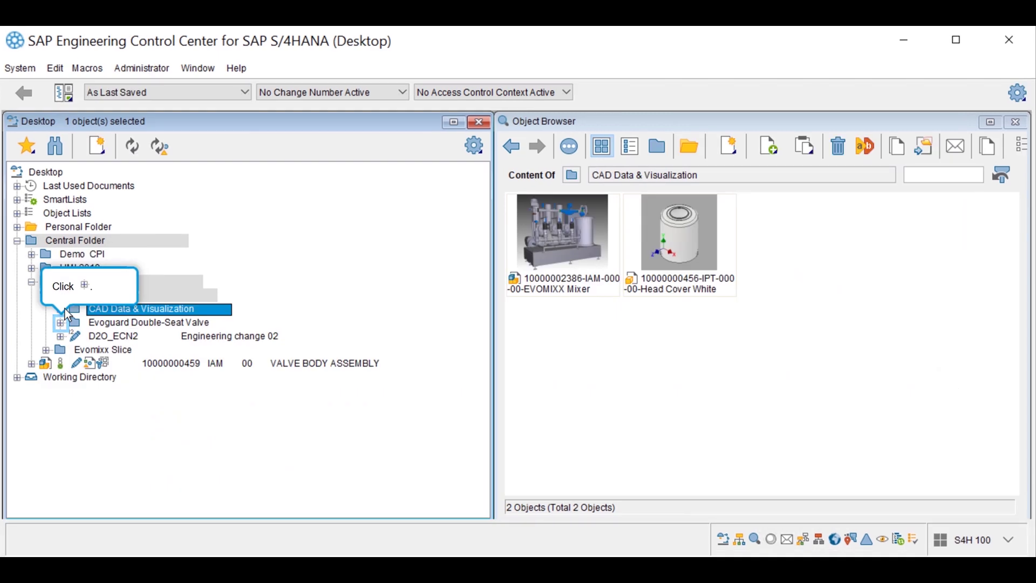
Step: Open the Evoguard valve's 'Service Instruction - Seal Replacement' .vds original in the 3D Viewer
left_click(61, 323)
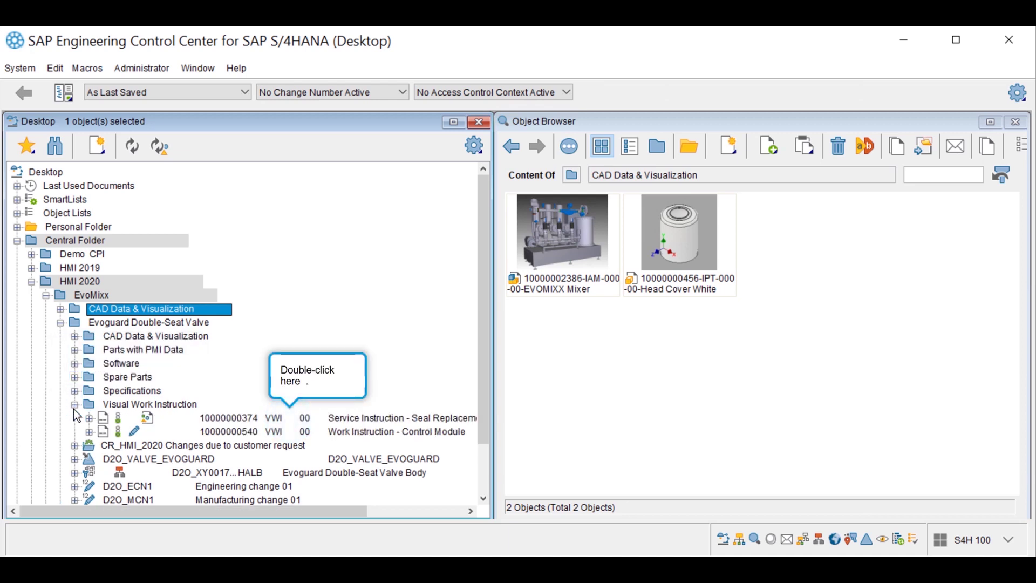
double_click(290, 421)
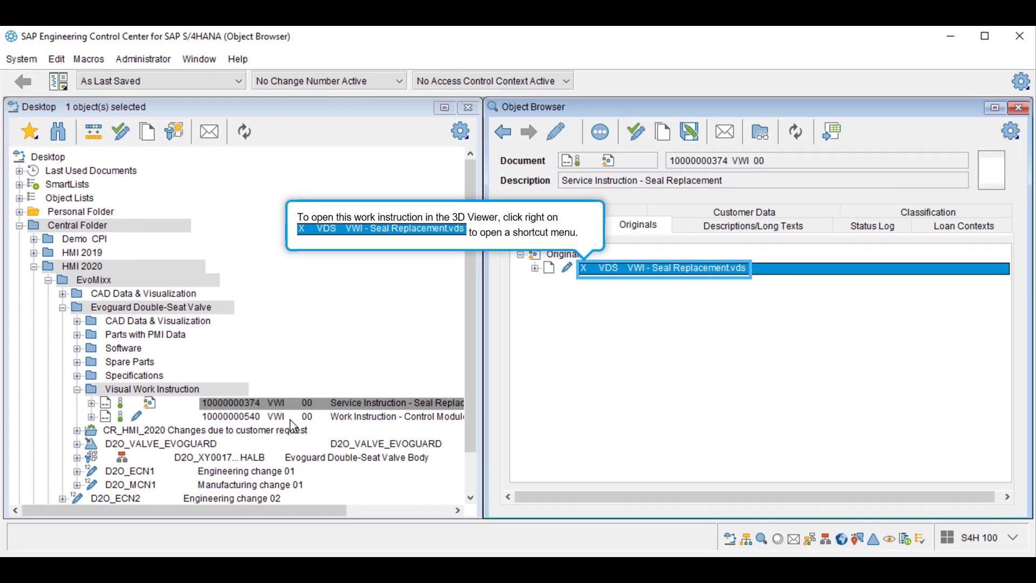
right_click(631, 273)
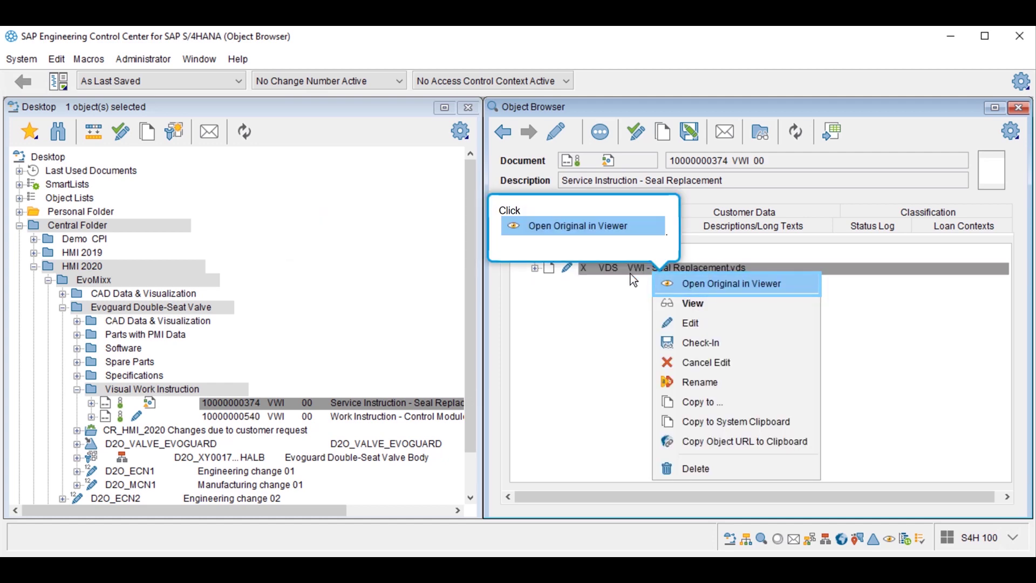
left_click(704, 289)
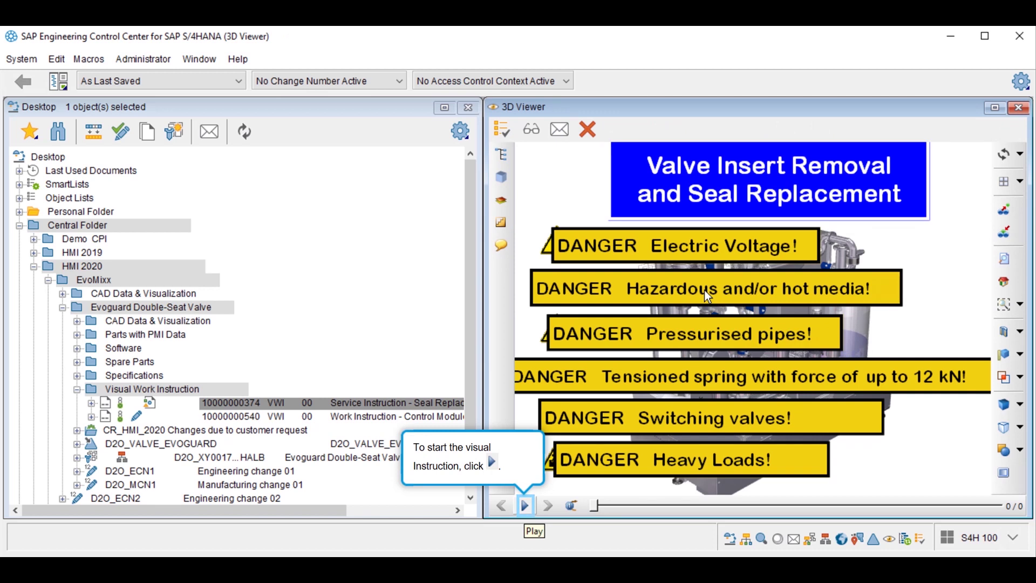
Step: Step the seal replacement instruction through disassembly, new seal installation and reassembly to Operation Complete
left_click(524, 507)
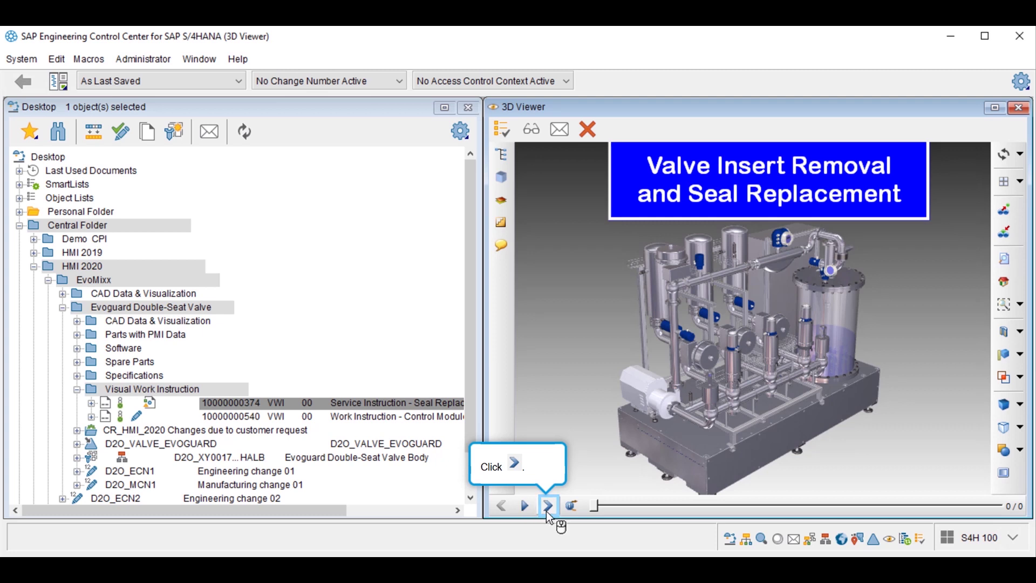
left_click(548, 512)
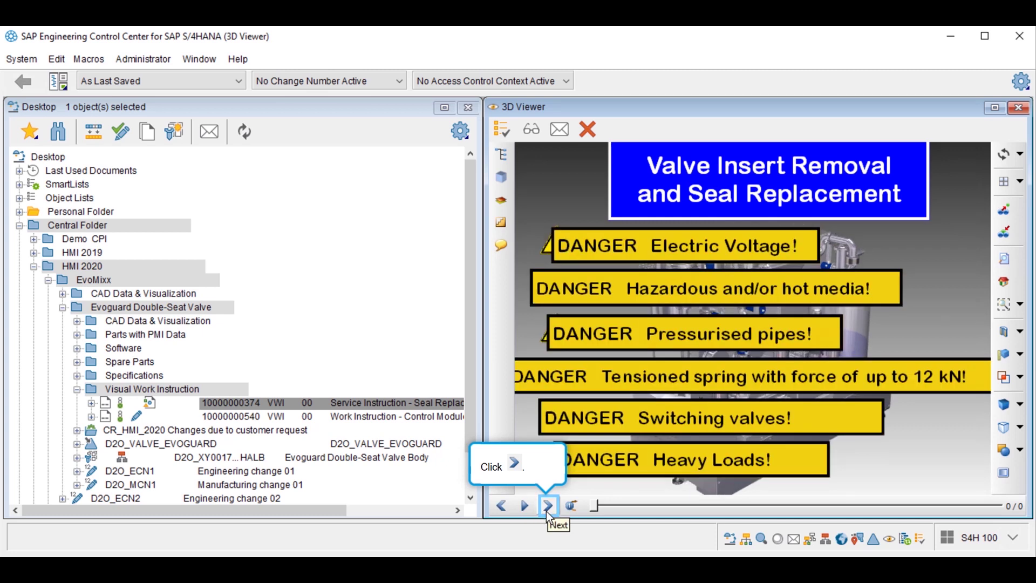
left_click(548, 513)
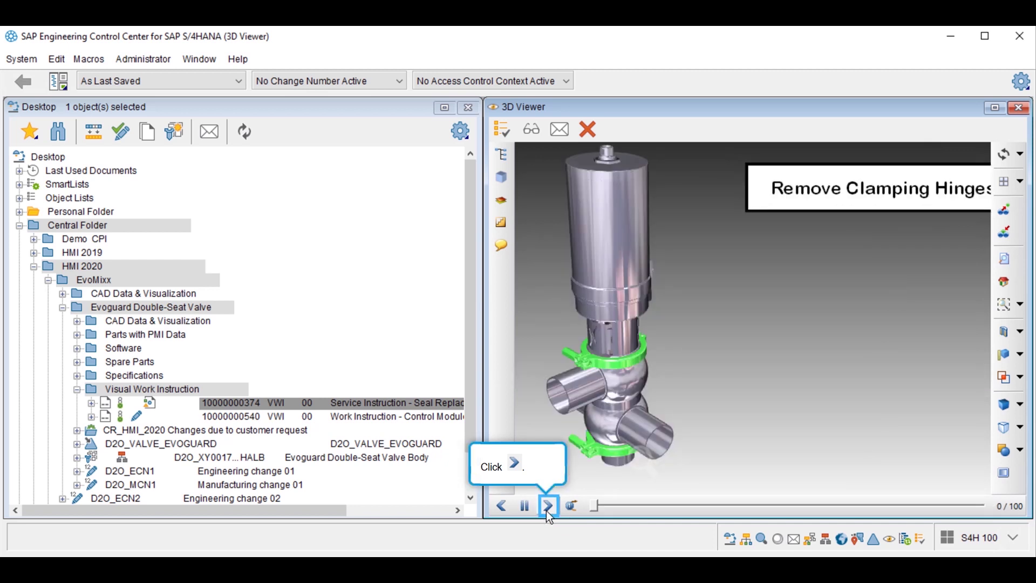
left_click(548, 506)
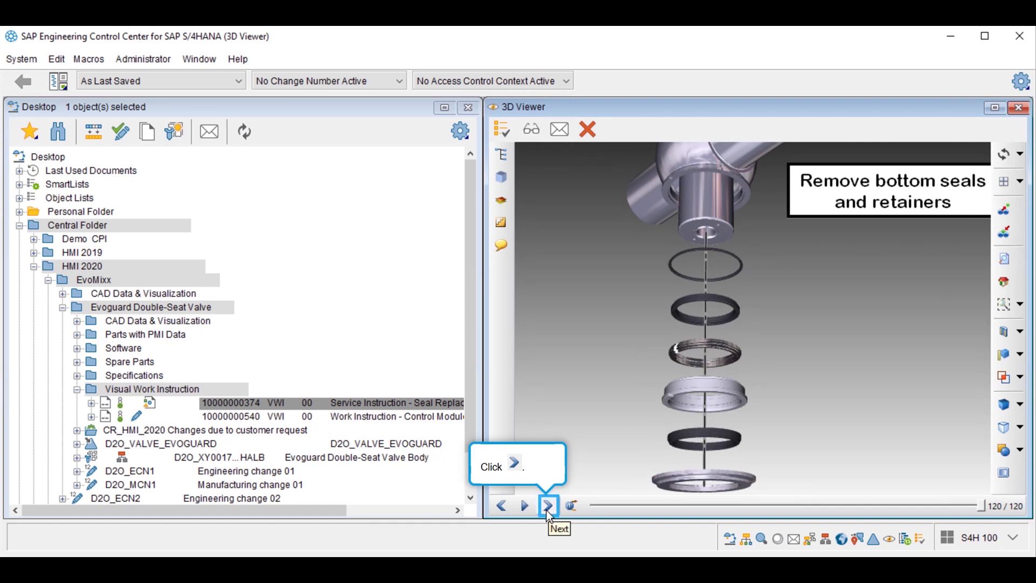
left_click(548, 506)
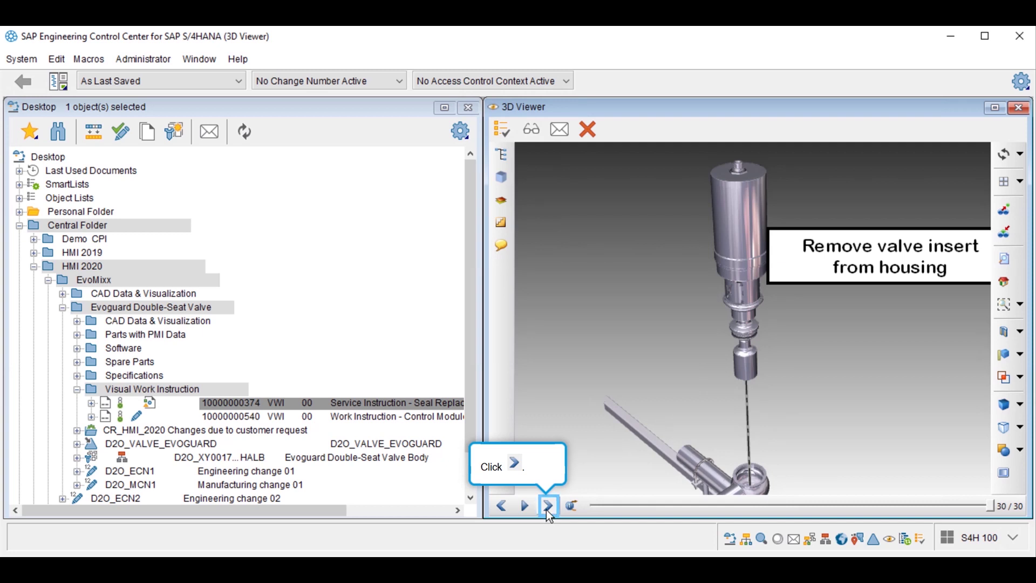
left_click(548, 505)
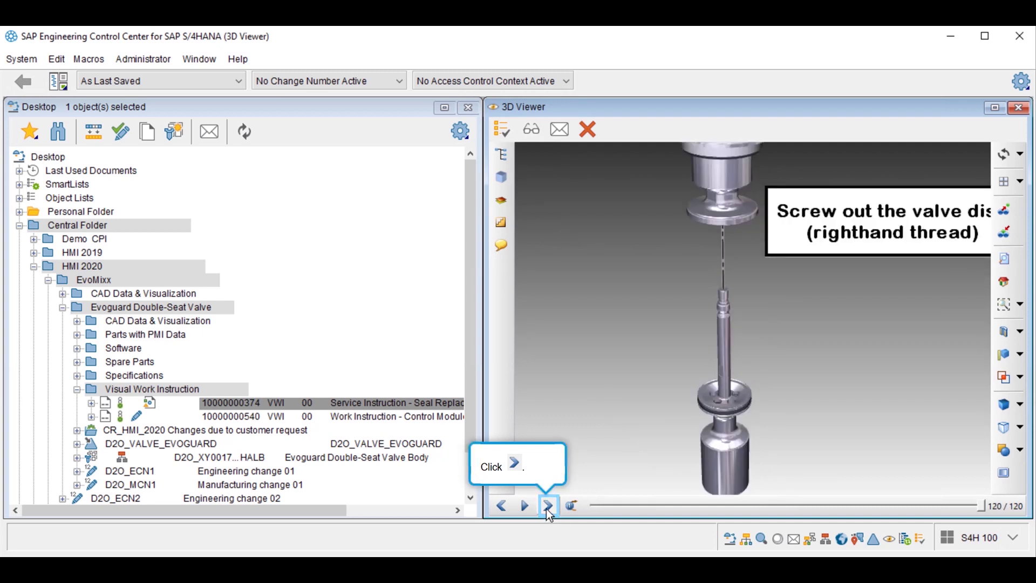
left_click(548, 508)
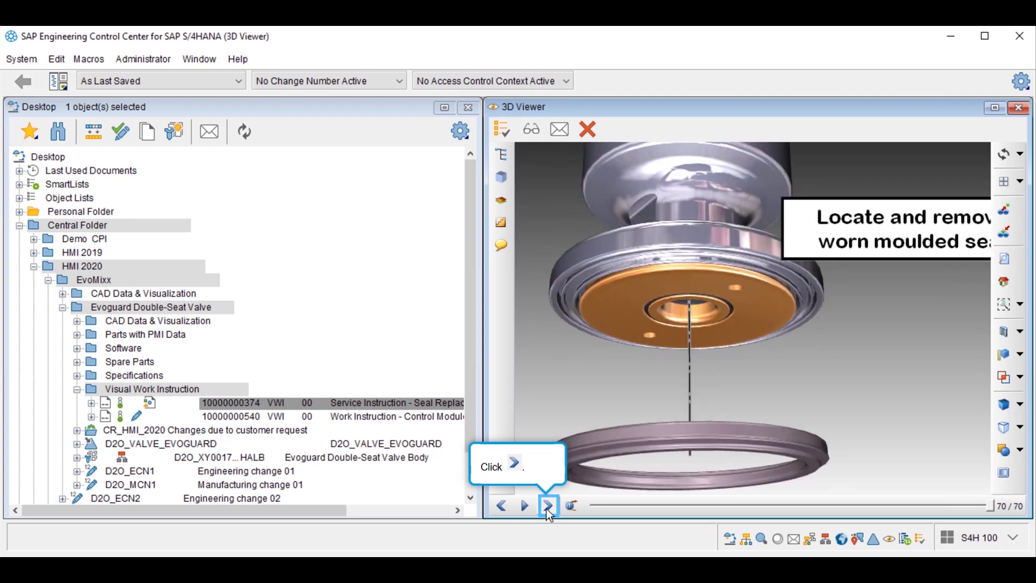
left_click(547, 507)
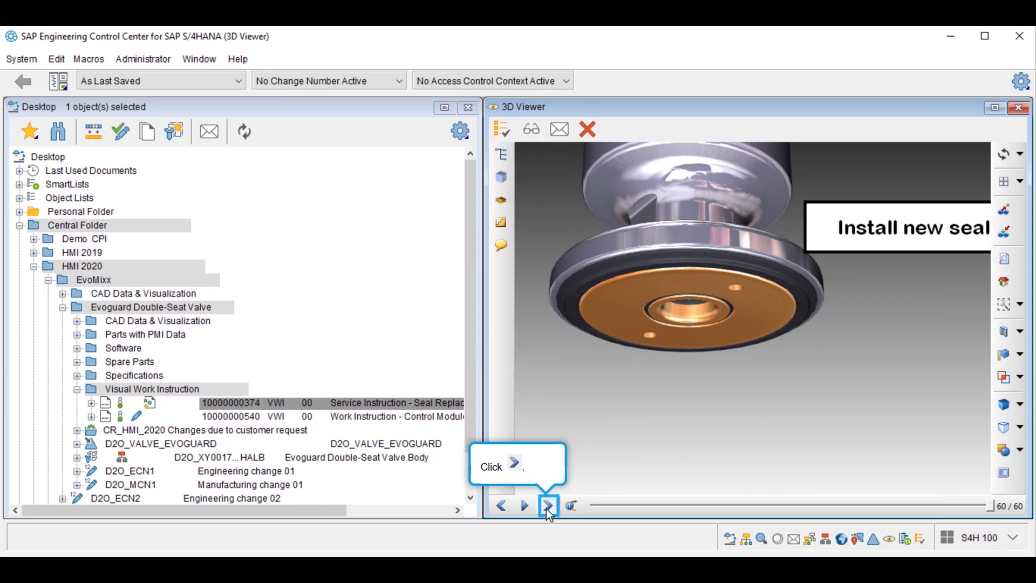
left_click(548, 508)
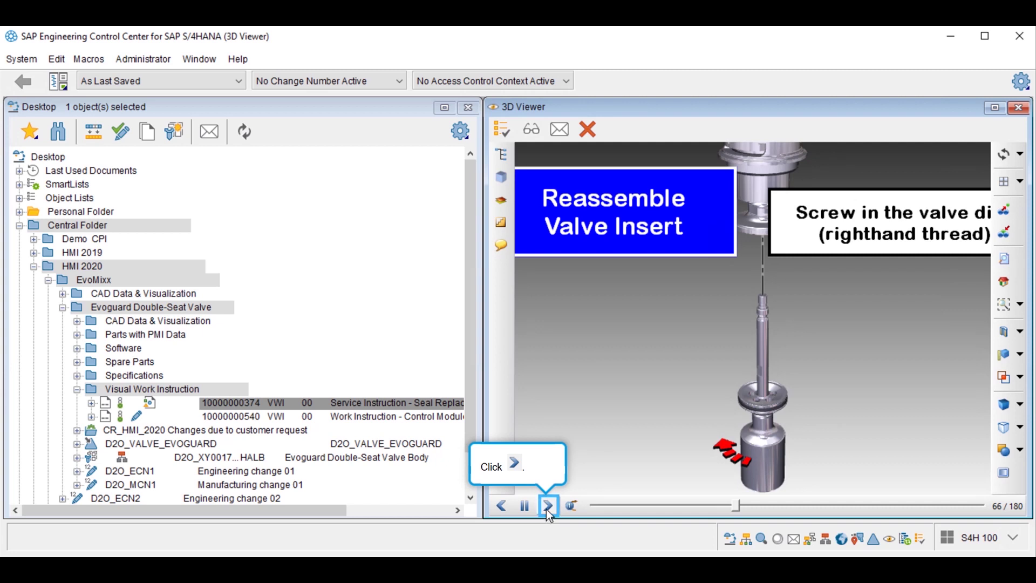
left_click(548, 507)
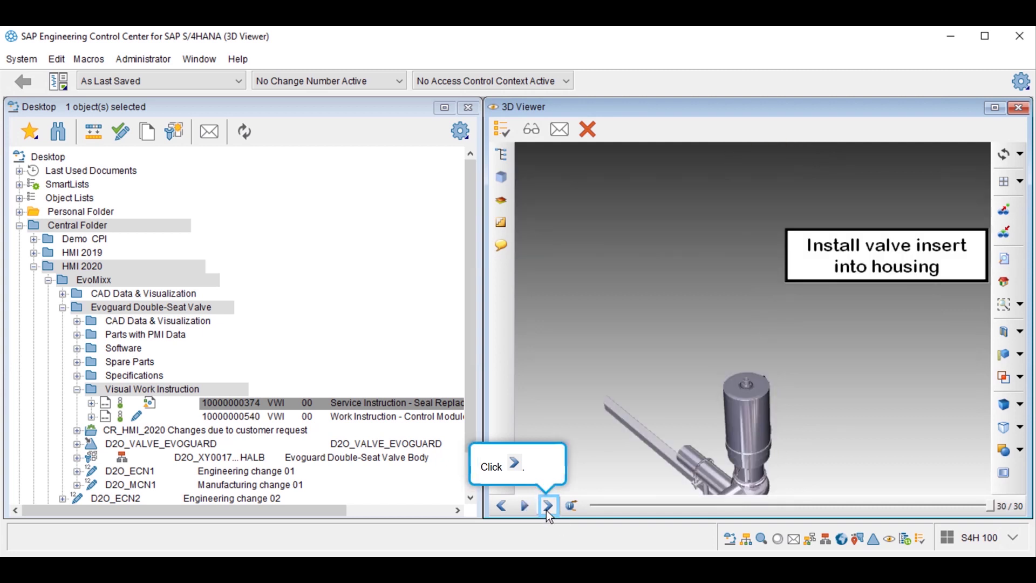
left_click(549, 510)
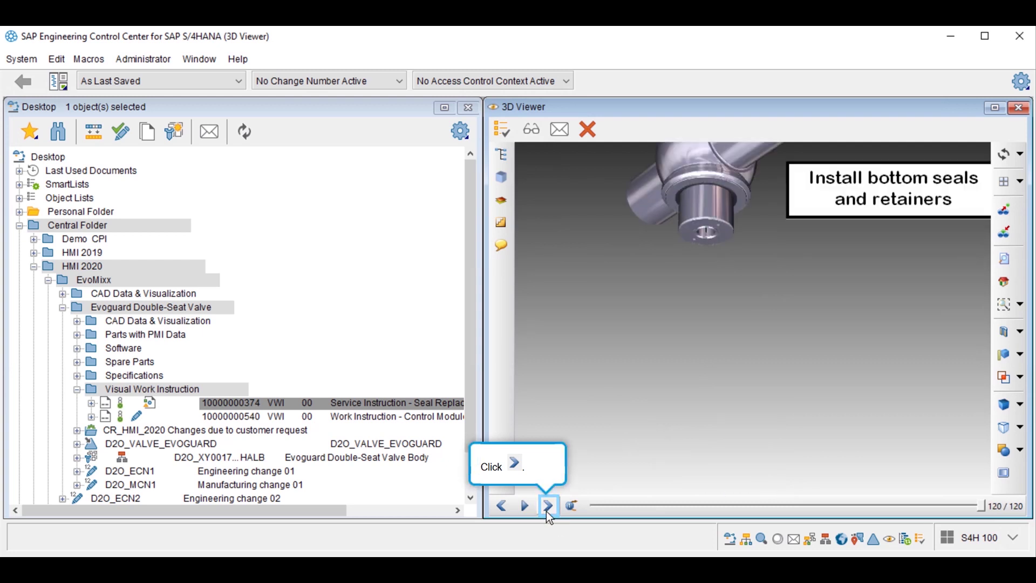
left_click(548, 507)
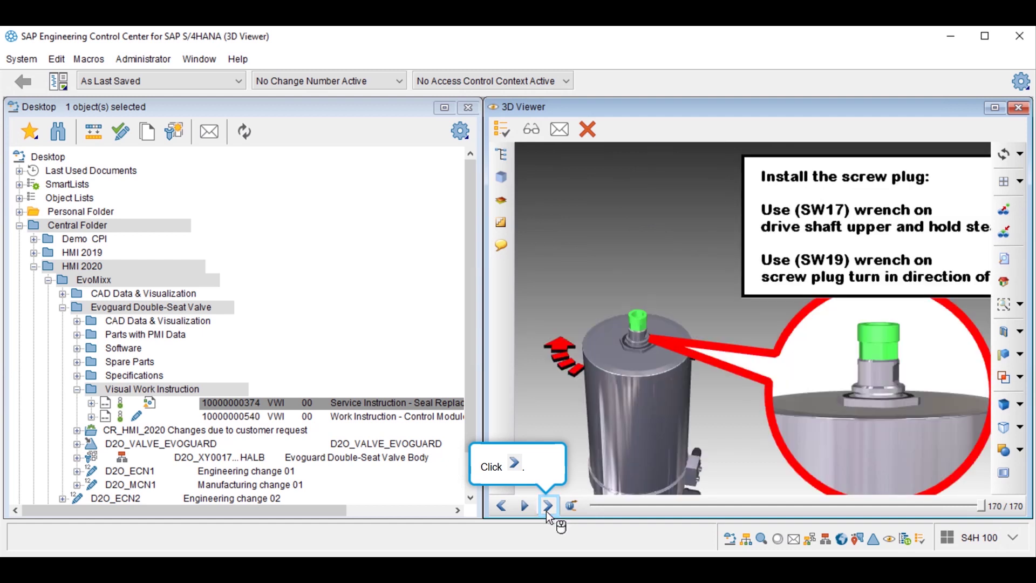
left_click(548, 507)
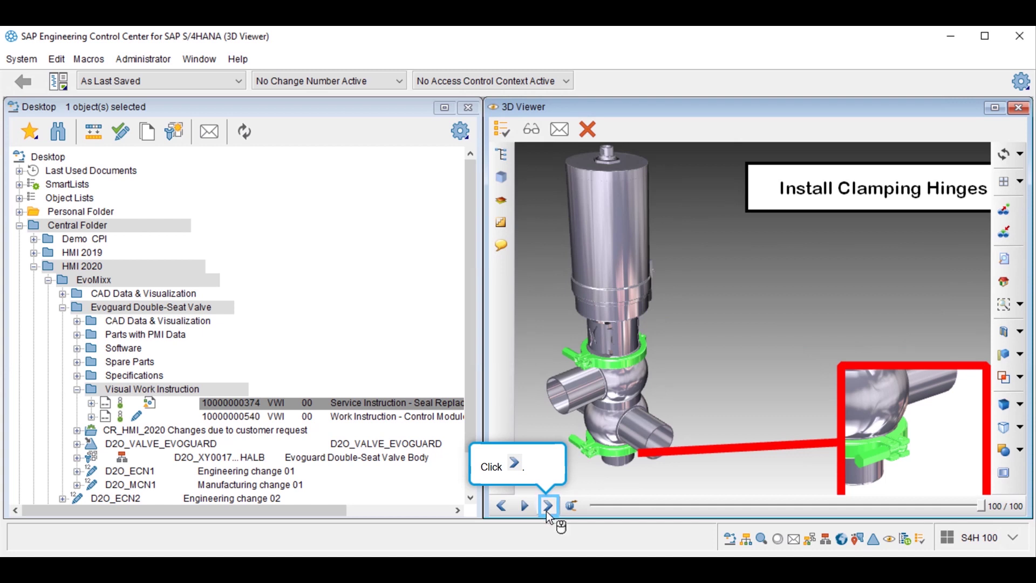
left_click(549, 506)
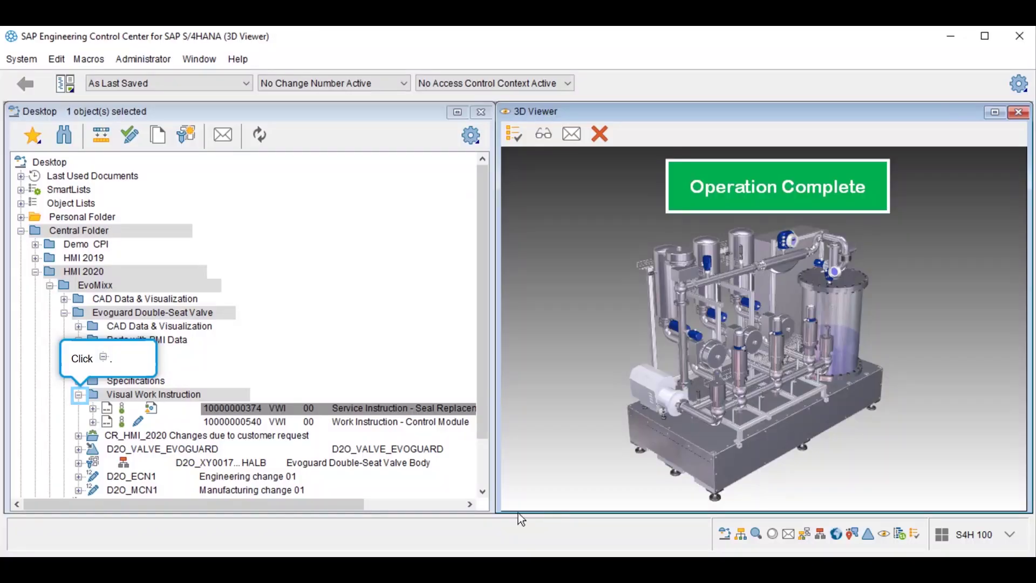
Step: Collapse Visual Work Instruction, open the PSM Window, and load D2O_VALVE_EVOGUARD into it
left_click(79, 395)
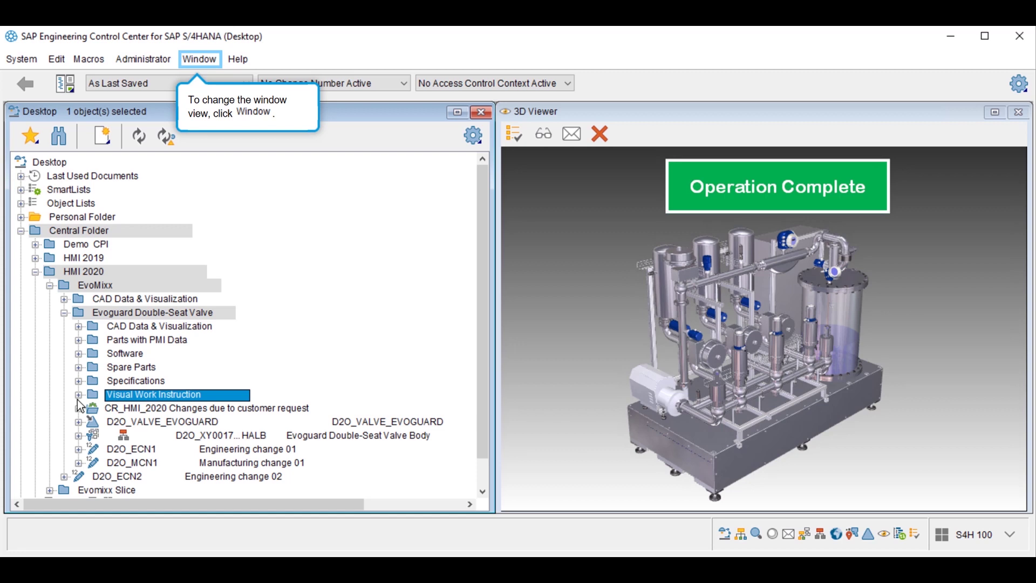
left_click(194, 63)
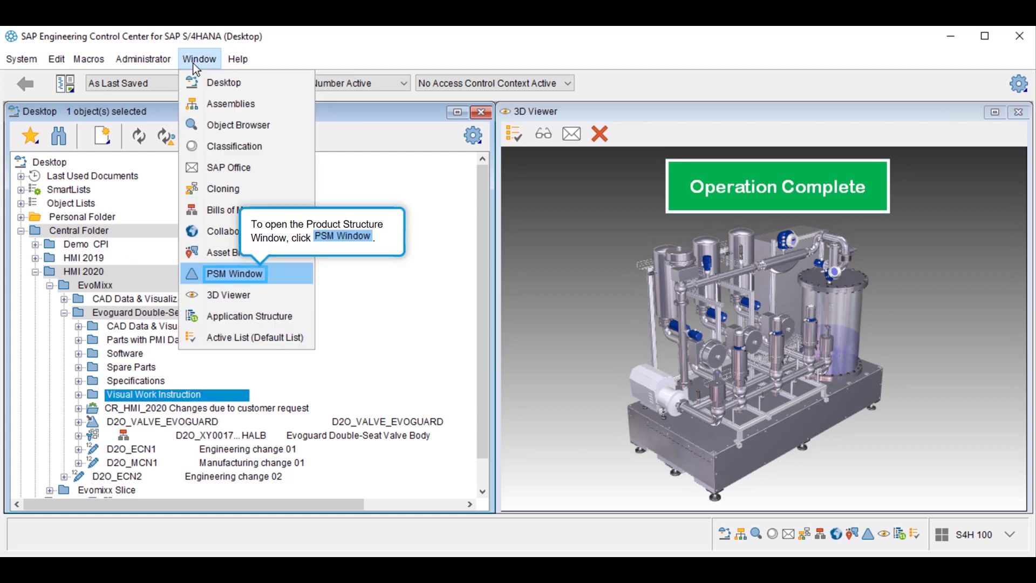
left_click(225, 277)
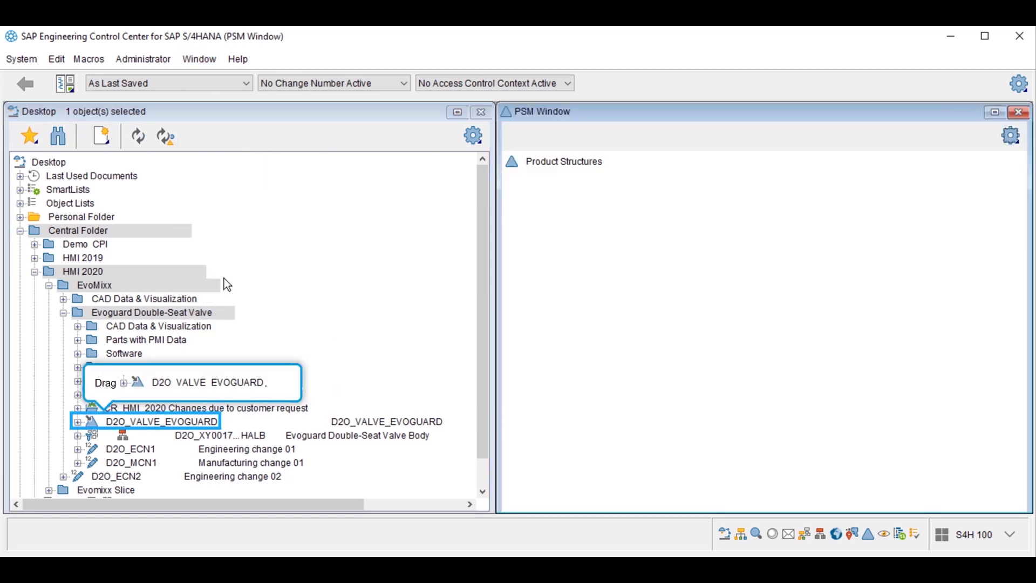
left_click_drag(121, 422, 117, 424)
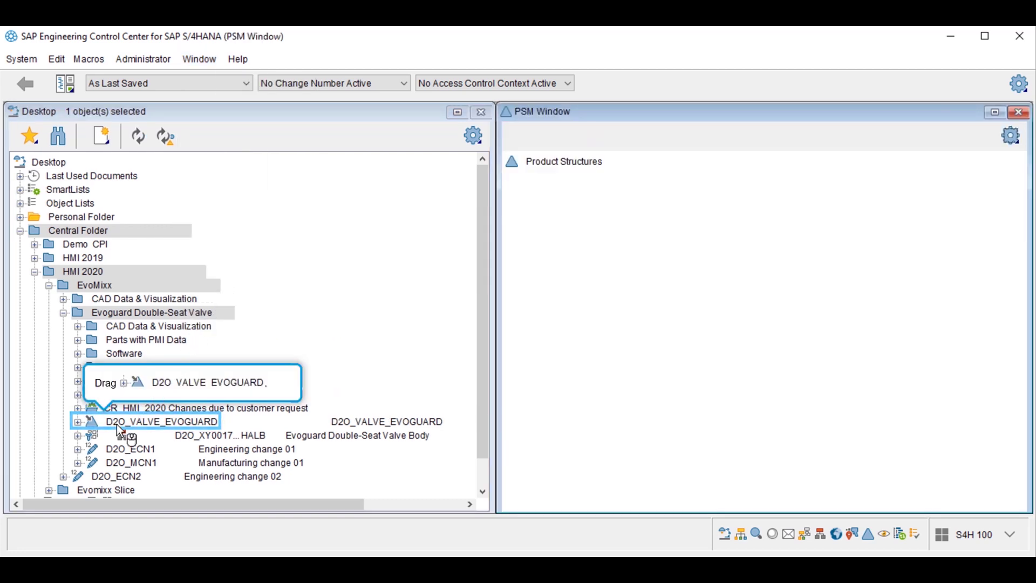
left_click(117, 424)
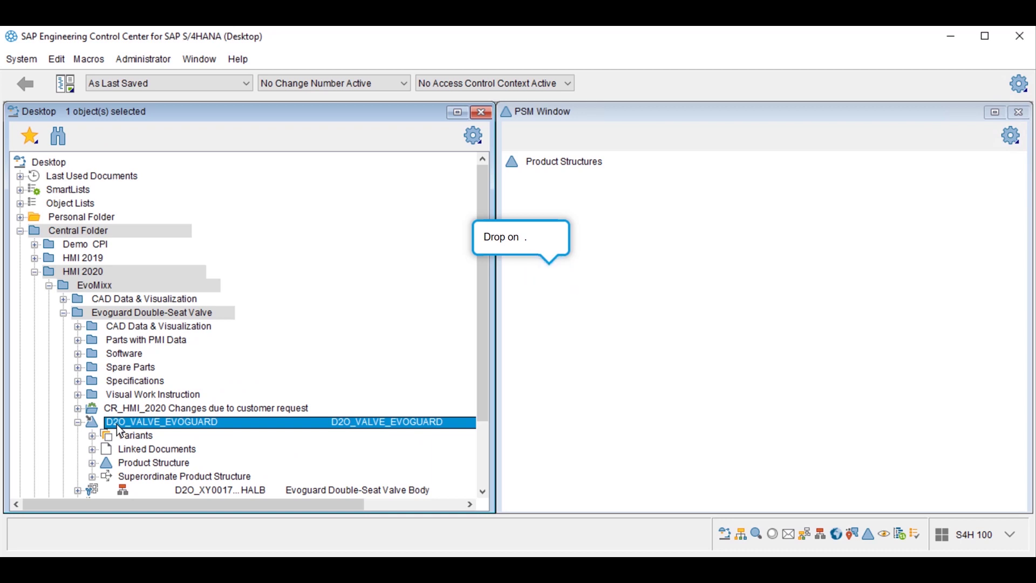
left_click_drag(120, 430, 550, 277)
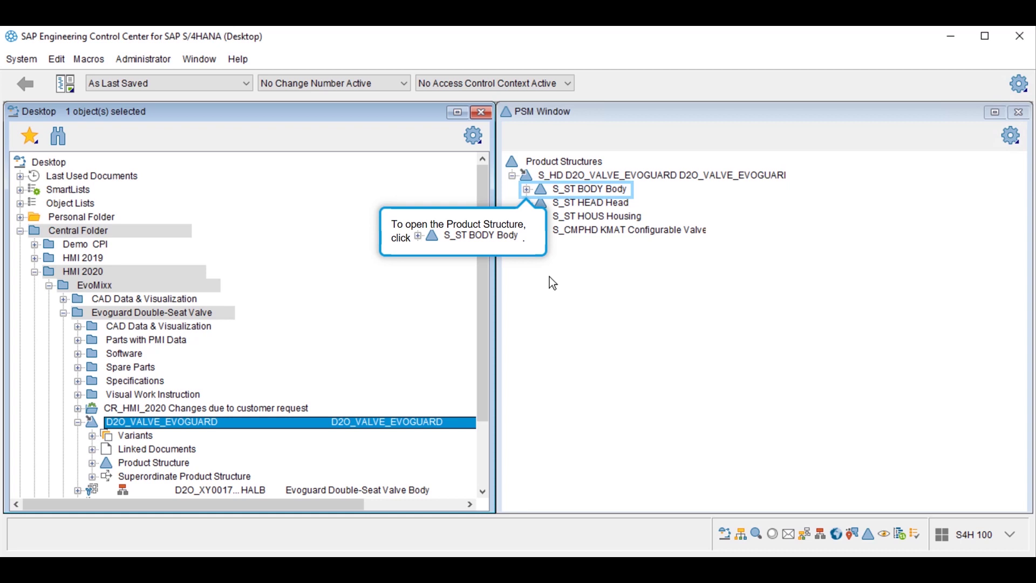
Step: Expand S_ST BODY Body, S_ST PLATE Plate and S_ST SEAL Sealing in the PSM Window
left_click(556, 194)
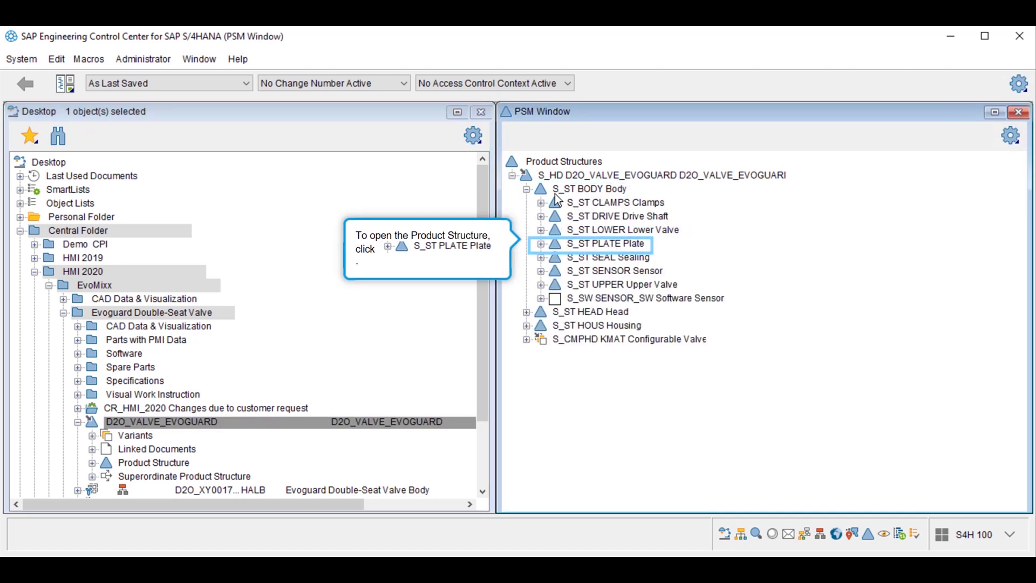
left_click(568, 250)
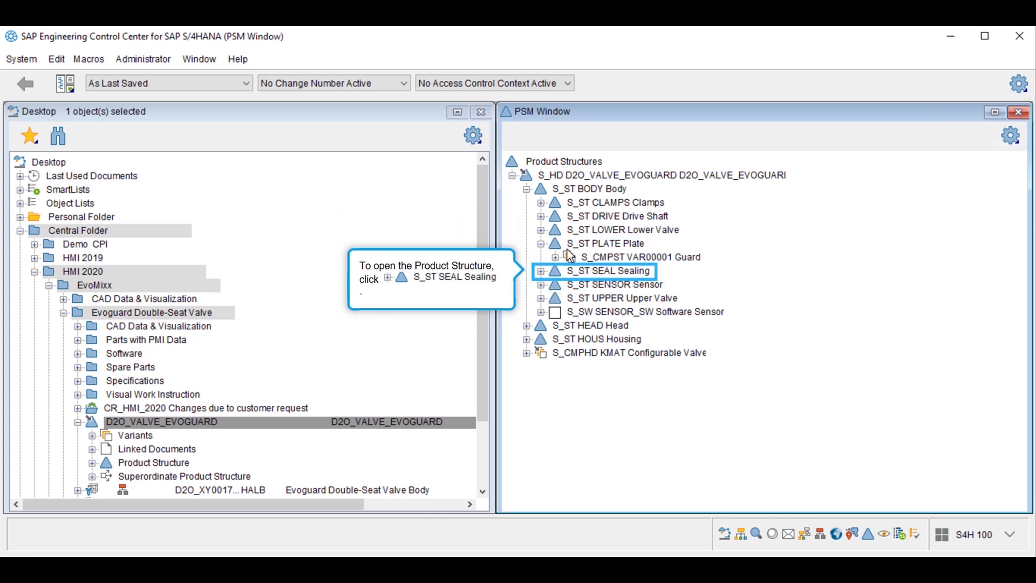
left_click(574, 279)
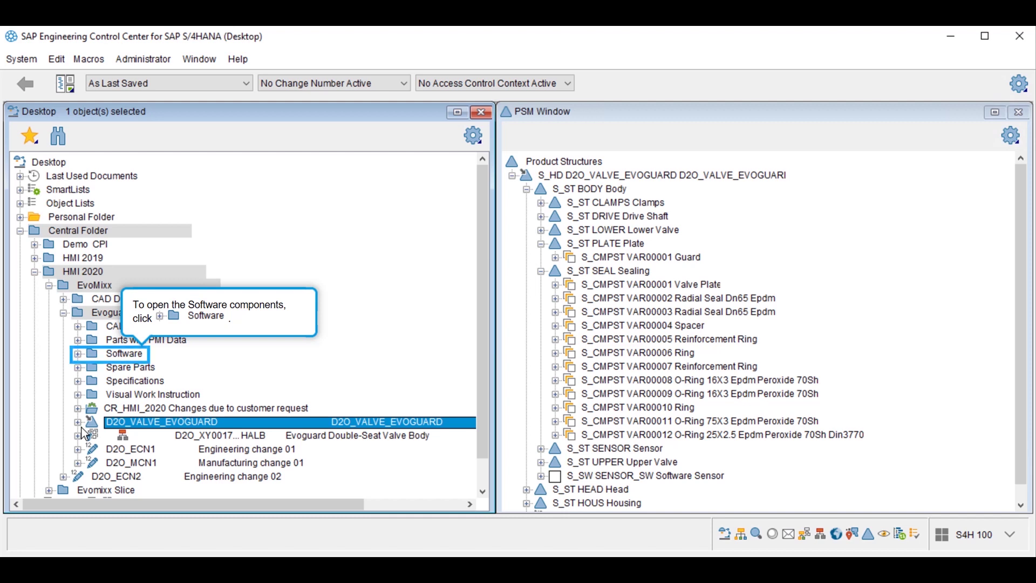
Step: Load AUTONOMOUS_TRAFFIC_LIGHT_CONTROL from the Software folder into the Object Browser and expand its versions
left_click(96, 359)
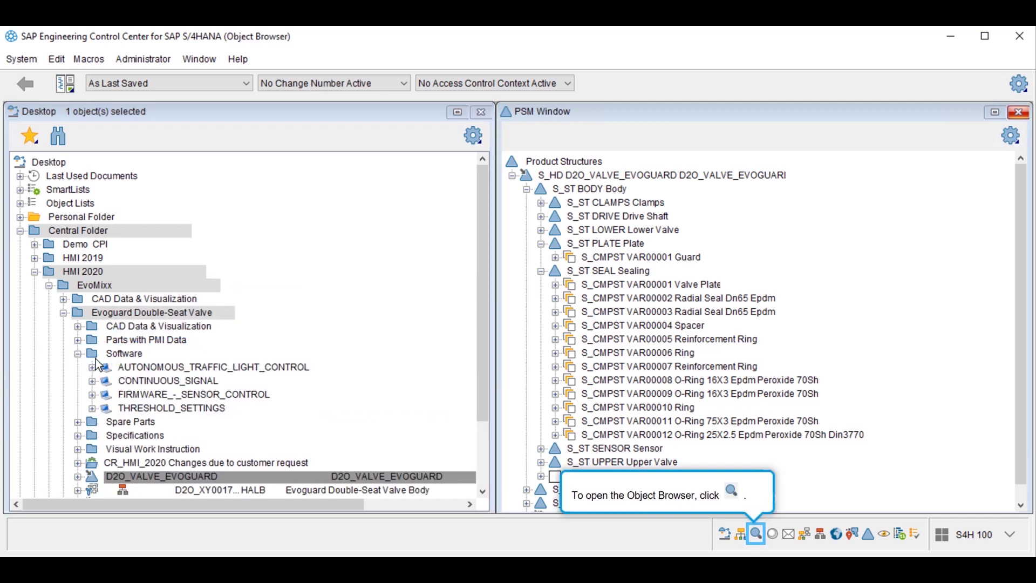
left_click(755, 534)
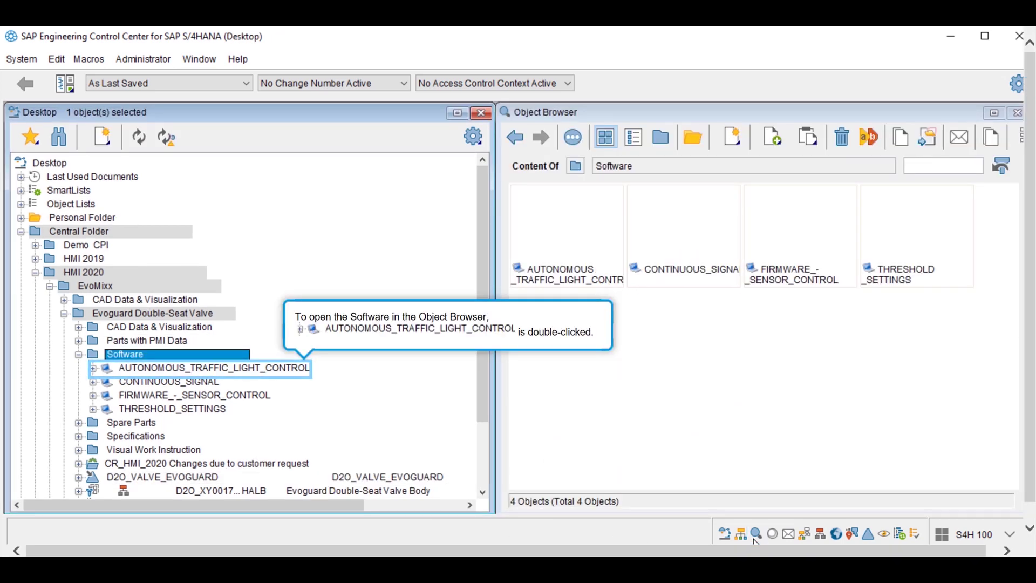
double_click(156, 373)
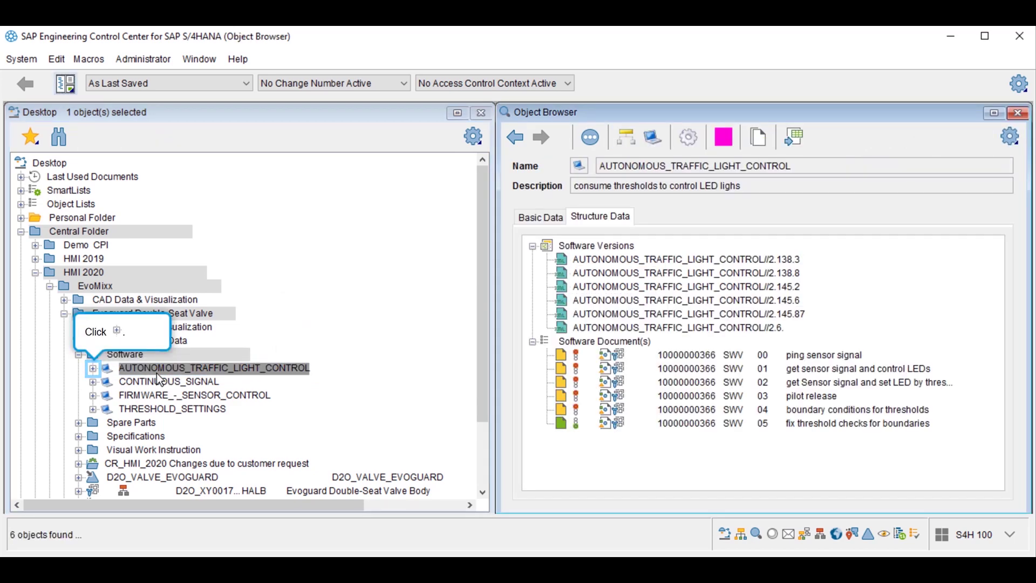
left_click(92, 371)
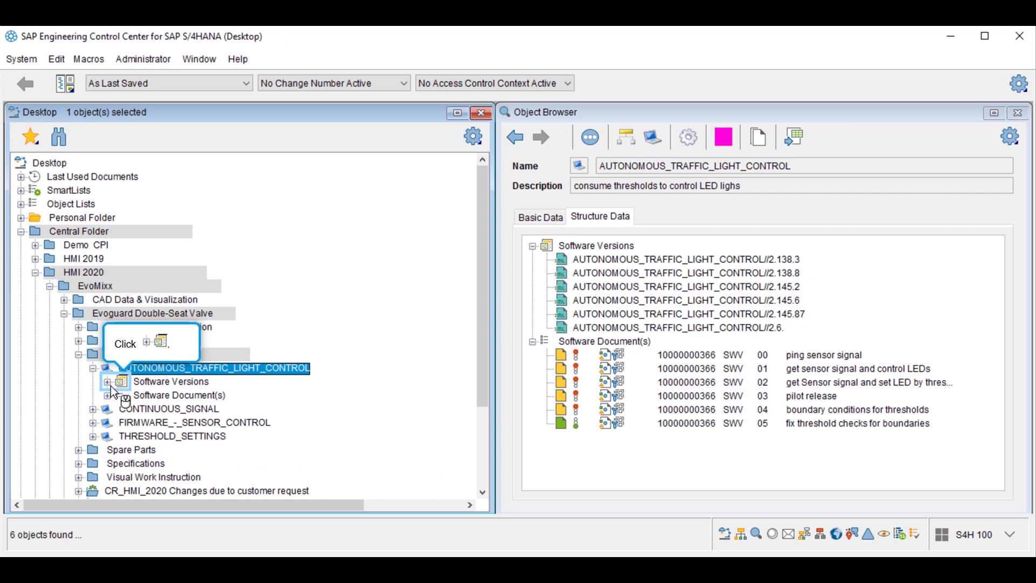
left_click(111, 387)
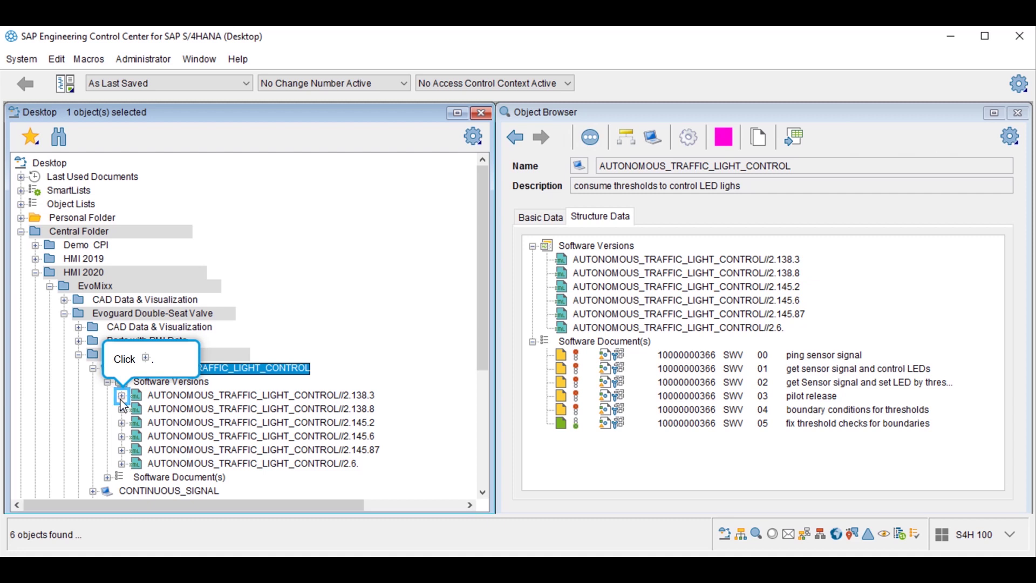
Step: Expand version 2.138.3's software documents and the ping sensor signal's linked objects to reveal D2O_SW_82
left_click(122, 398)
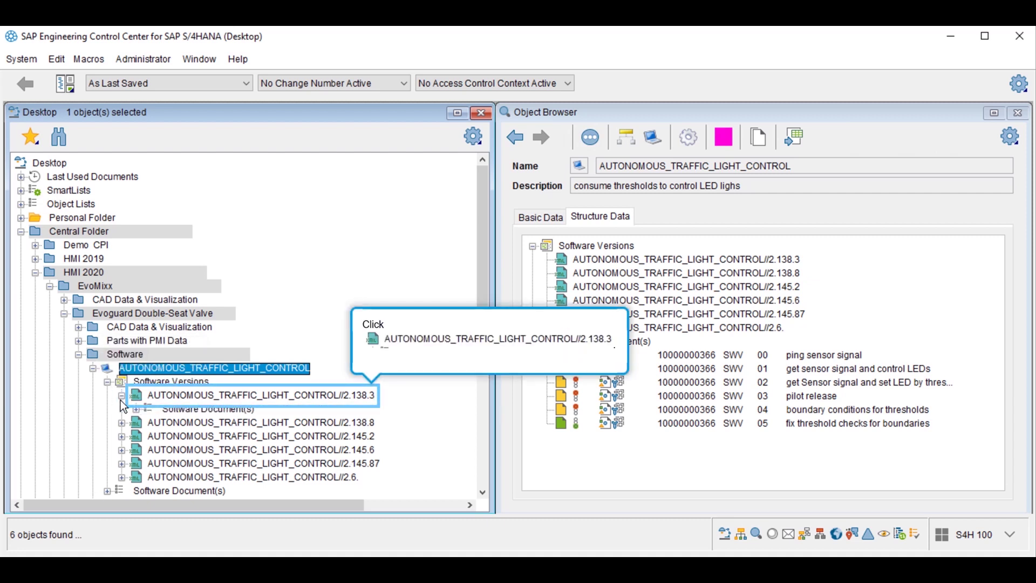
left_click(203, 401)
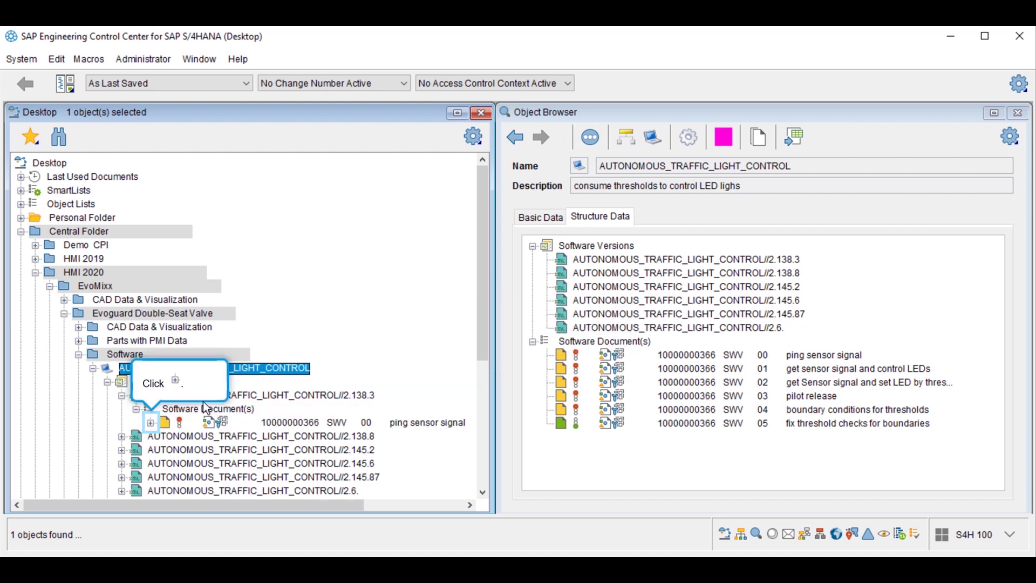
left_click(149, 425)
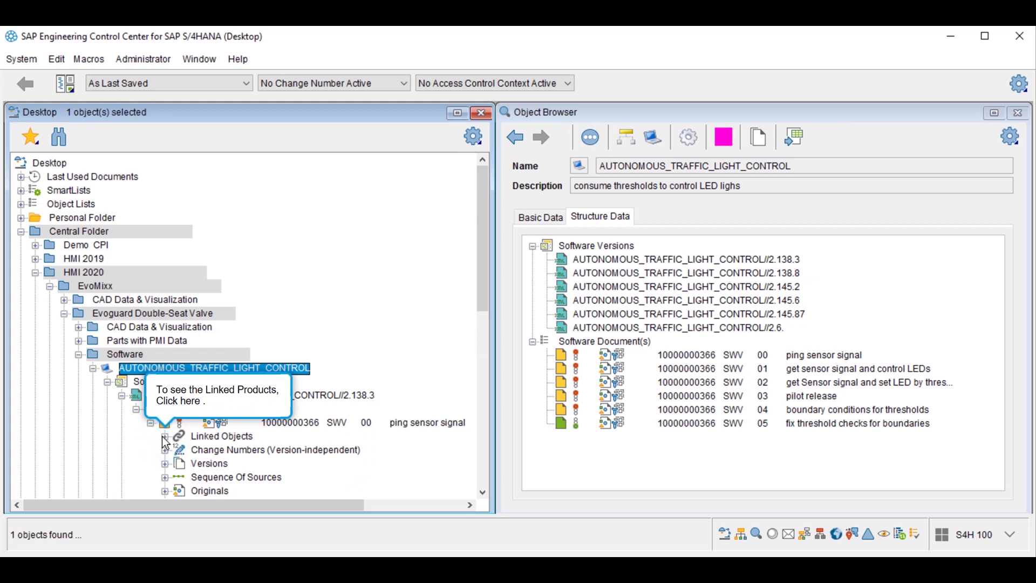
left_click(166, 439)
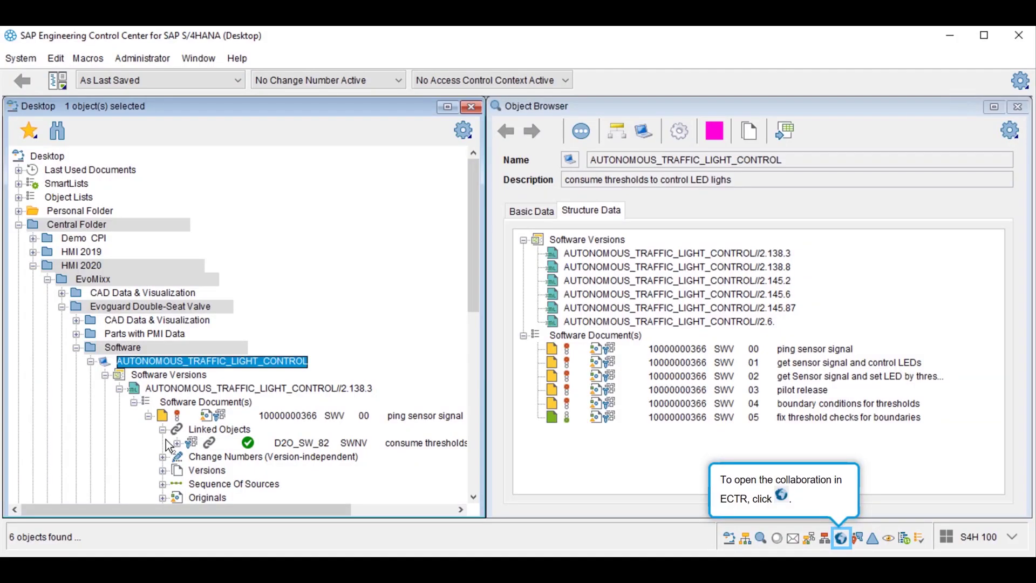
Step: Sign on to the HMI IPD Collaboration host with the account password
left_click(841, 537)
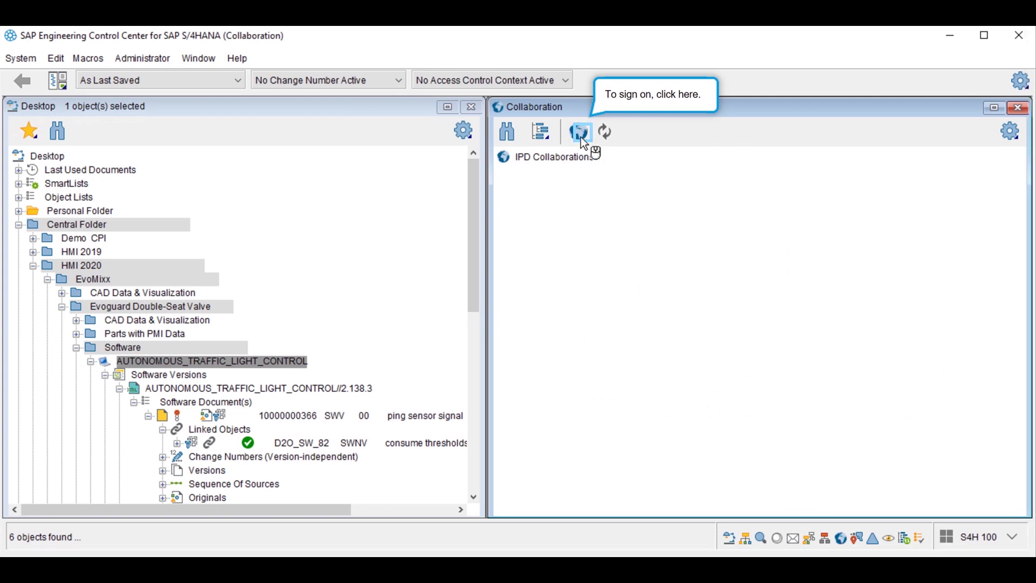
left_click(581, 138)
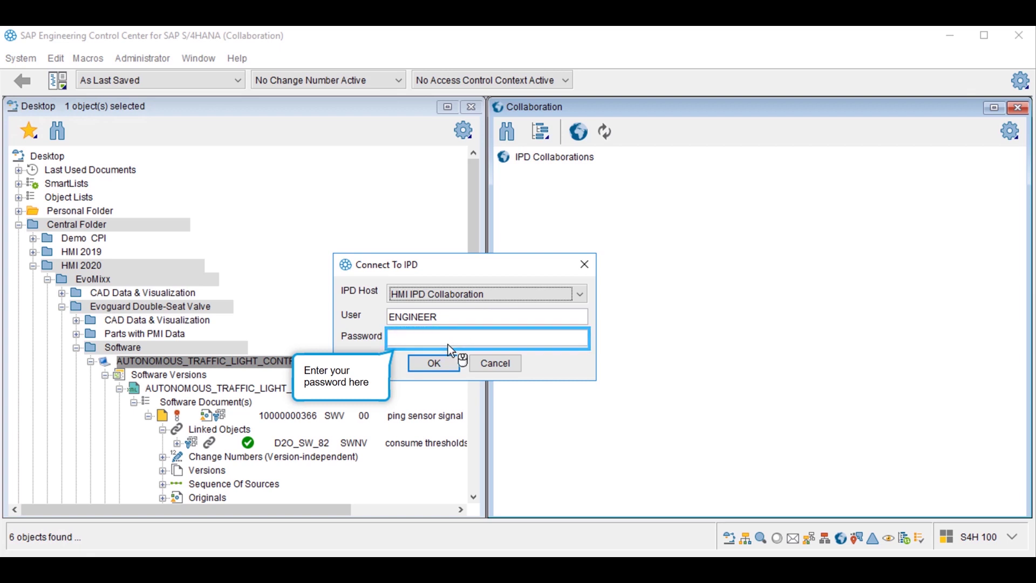
type("********")
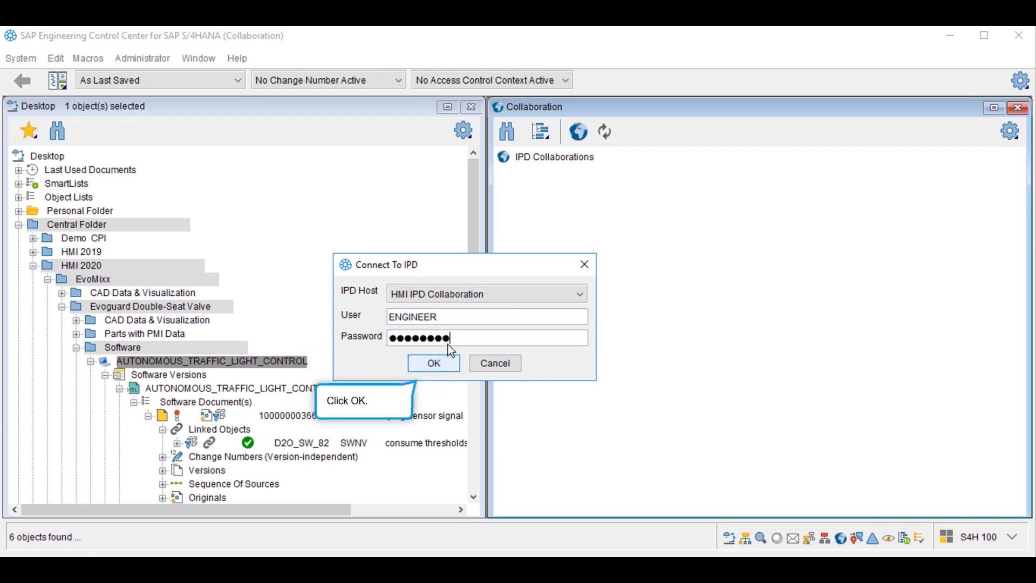
left_click(429, 371)
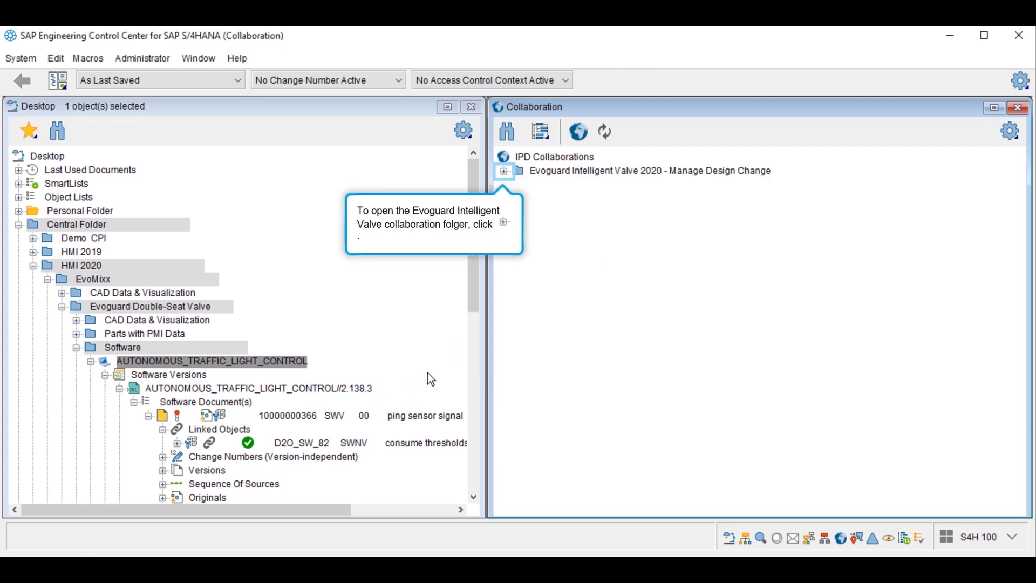
Step: Expand 'Evoguard Intelligent Valve 2020 - Manage Design Change' and its '3 Wiring and Electronics' folder
left_click(503, 171)
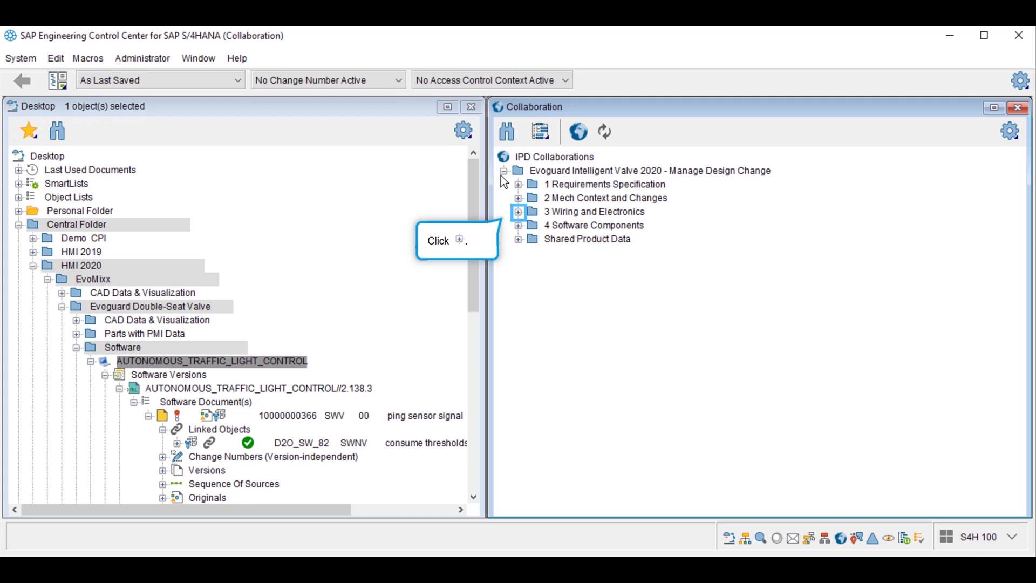
left_click(518, 214)
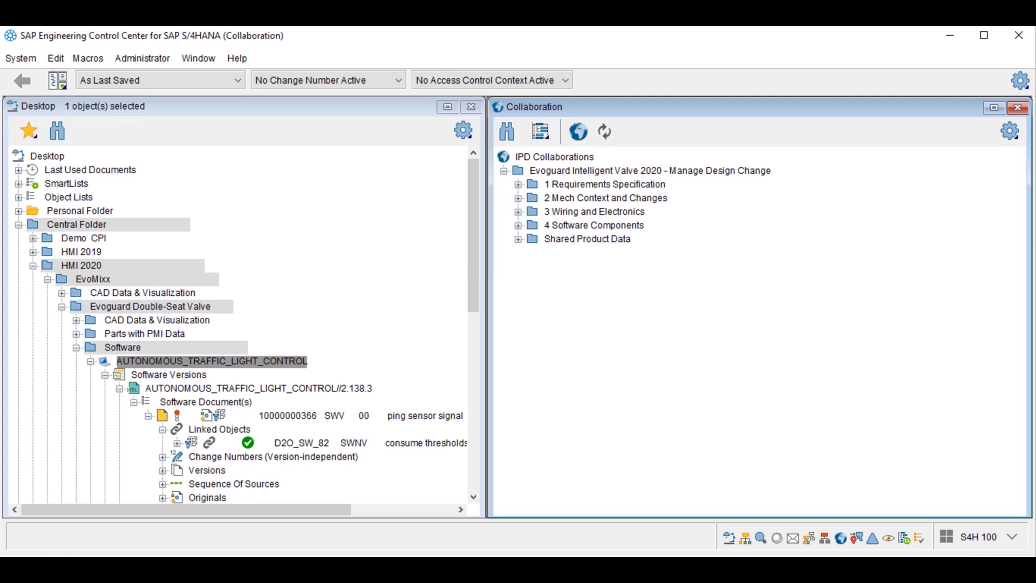